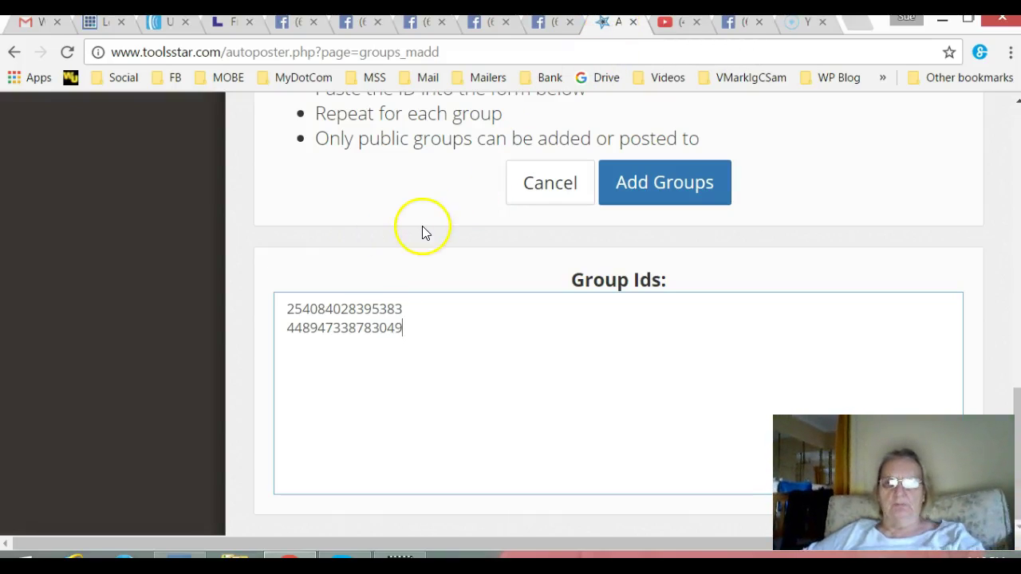
Review the directions on the Groups page for adding joined groups by uploading a saved file
{"action": "scroll", "coordinate": [624, 124], "scroll_direction": "up", "scroll_amount": 10}
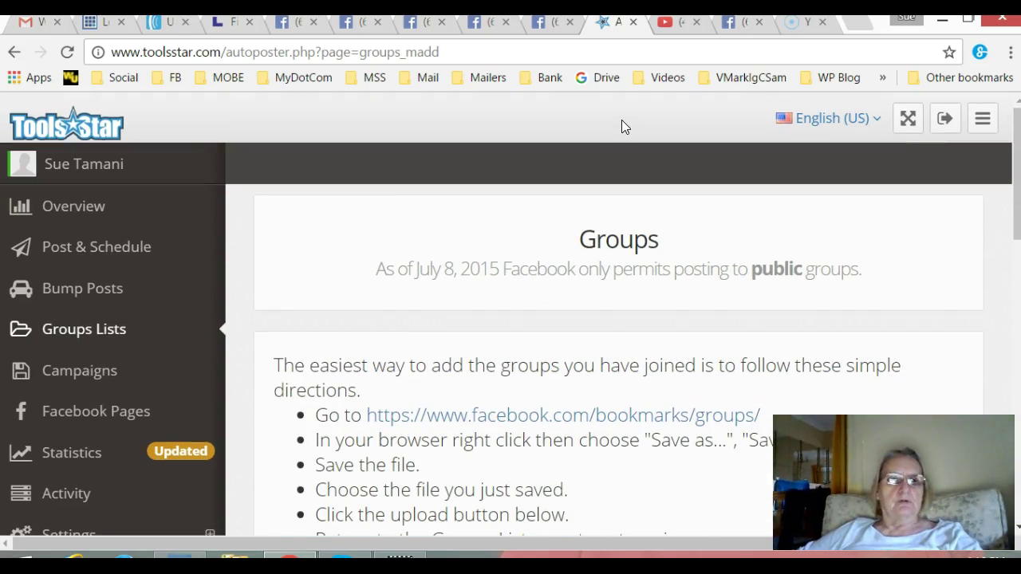
{"action": "left_click", "coordinate": [589, 121]}
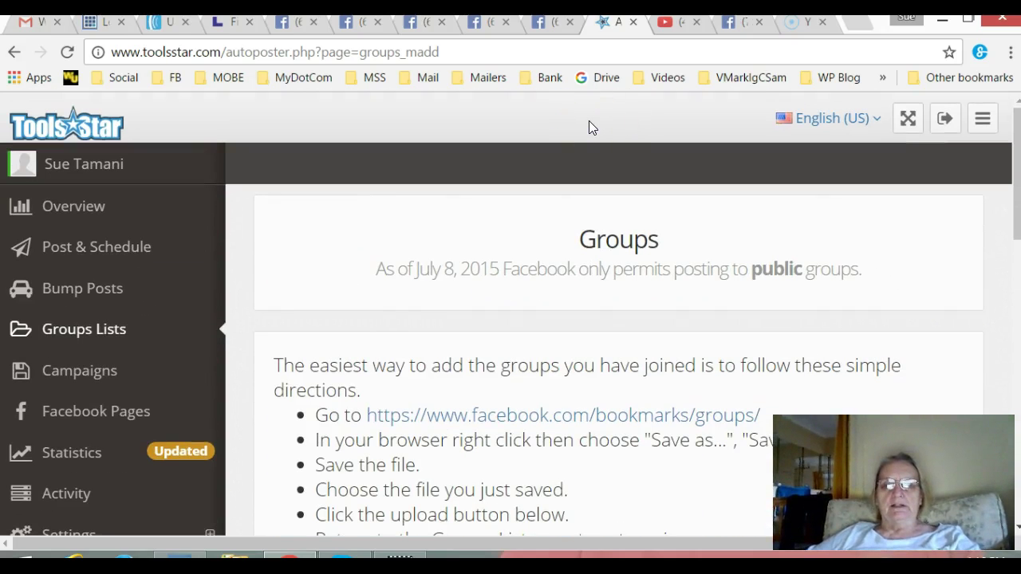
{"action": "left_click", "coordinate": [562, 121]}
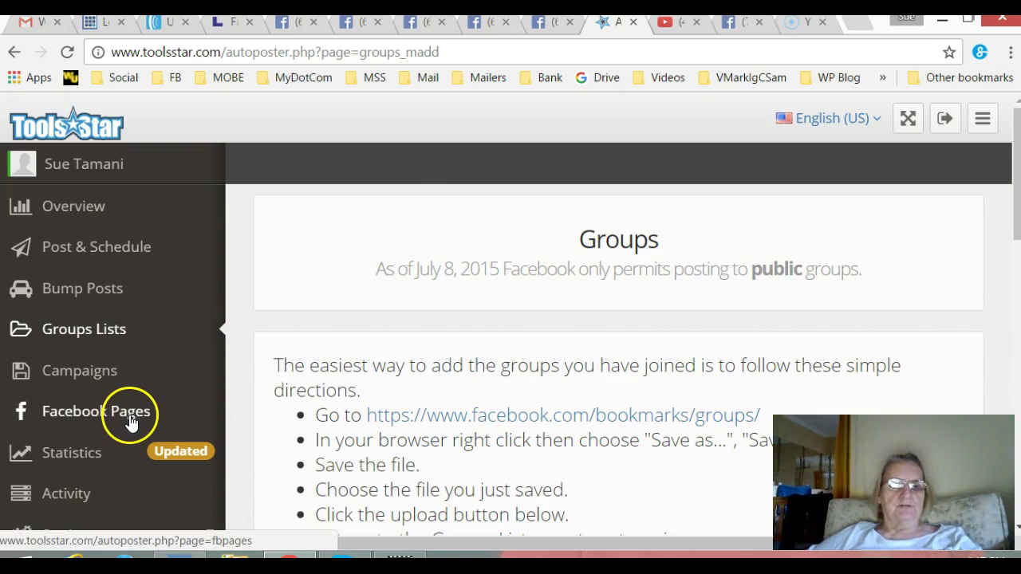
{"action": "left_click", "coordinate": [417, 205]}
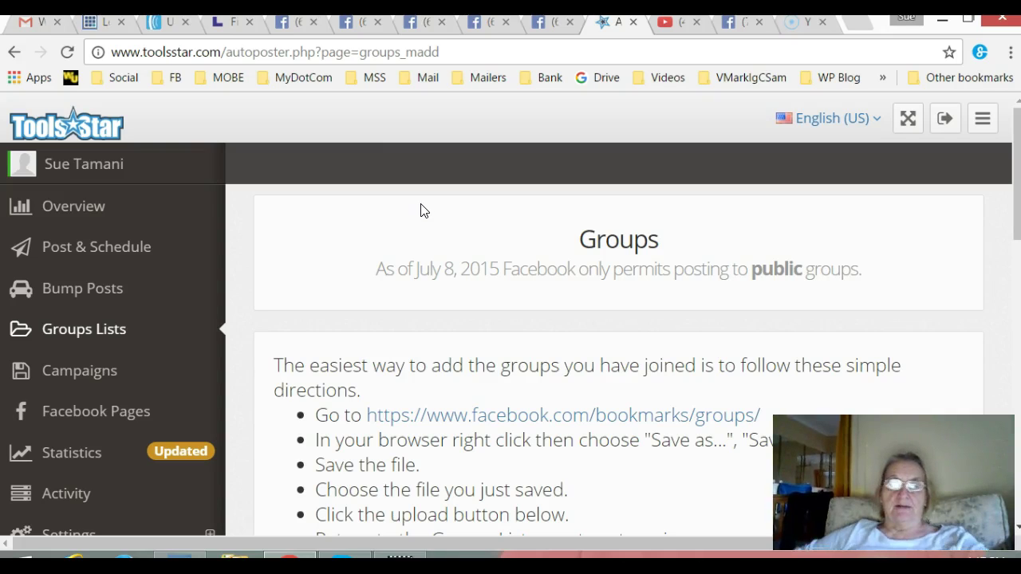
{"action": "left_click", "coordinate": [365, 221]}
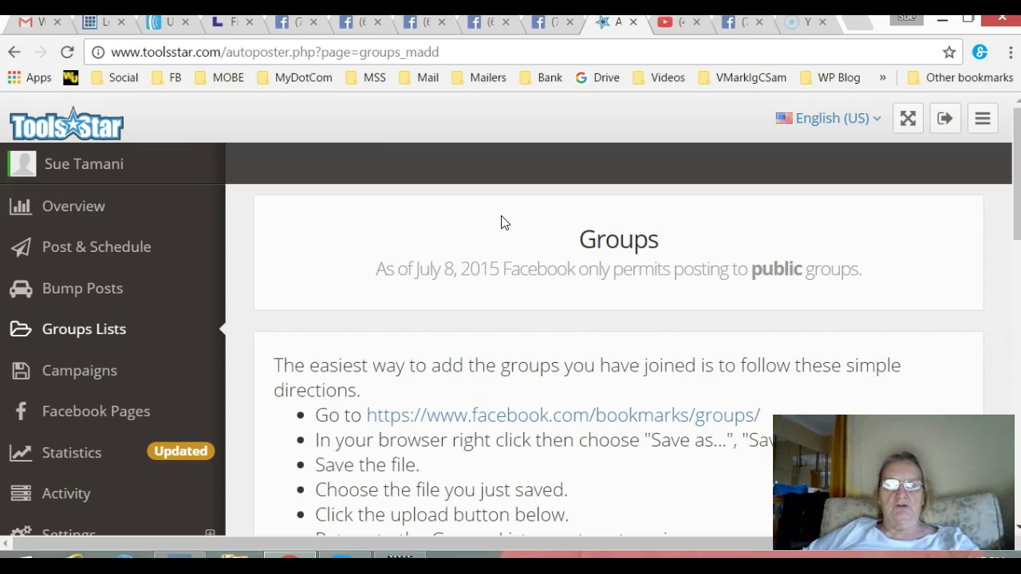
{"action": "scroll", "coordinate": [502, 222], "scroll_direction": "down", "scroll_amount": 3}
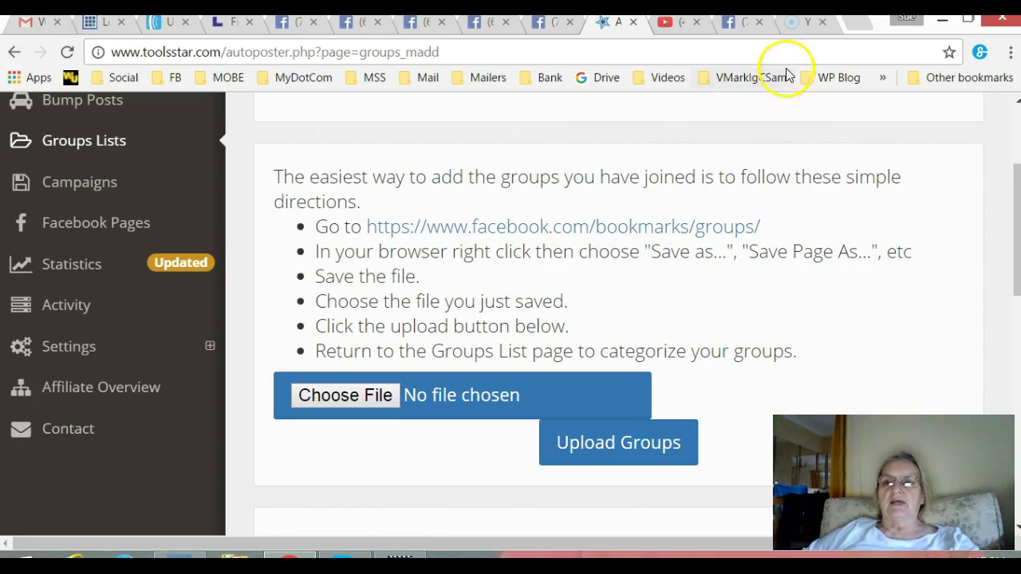
Switch to the Facebook groups list and examine its base address and the category parameter after it
{"action": "left_click", "coordinate": [728, 22]}
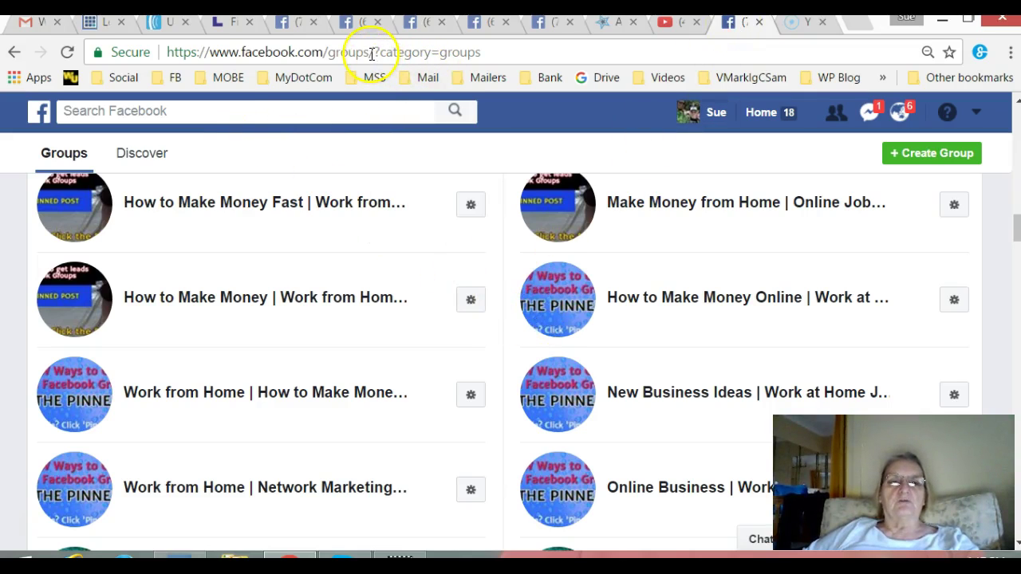
{"action": "left_click_drag", "start_coordinate": [370, 51], "coordinate": [155, 53]}
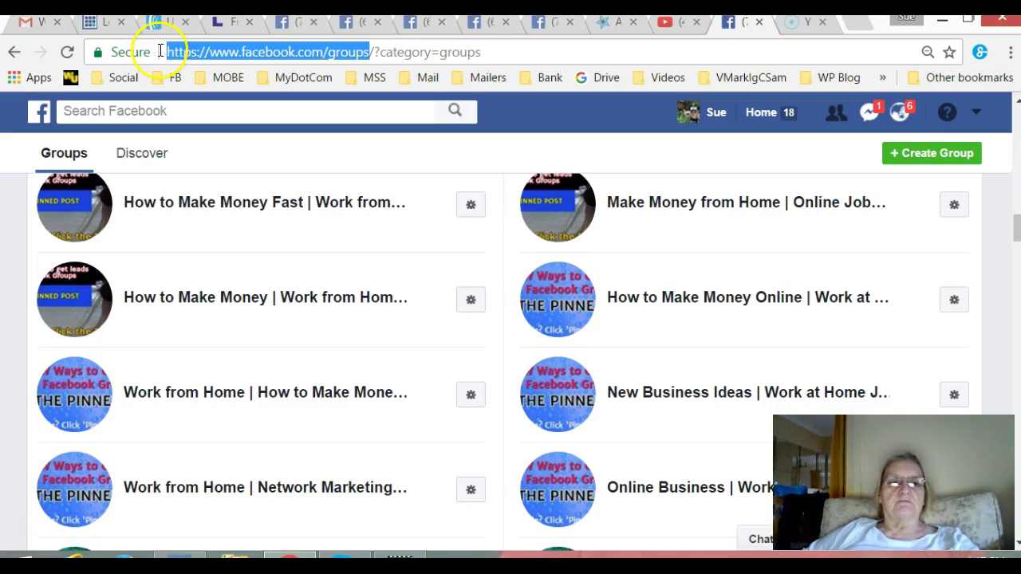
{"action": "left_click_drag", "start_coordinate": [162, 50], "coordinate": [533, 52]}
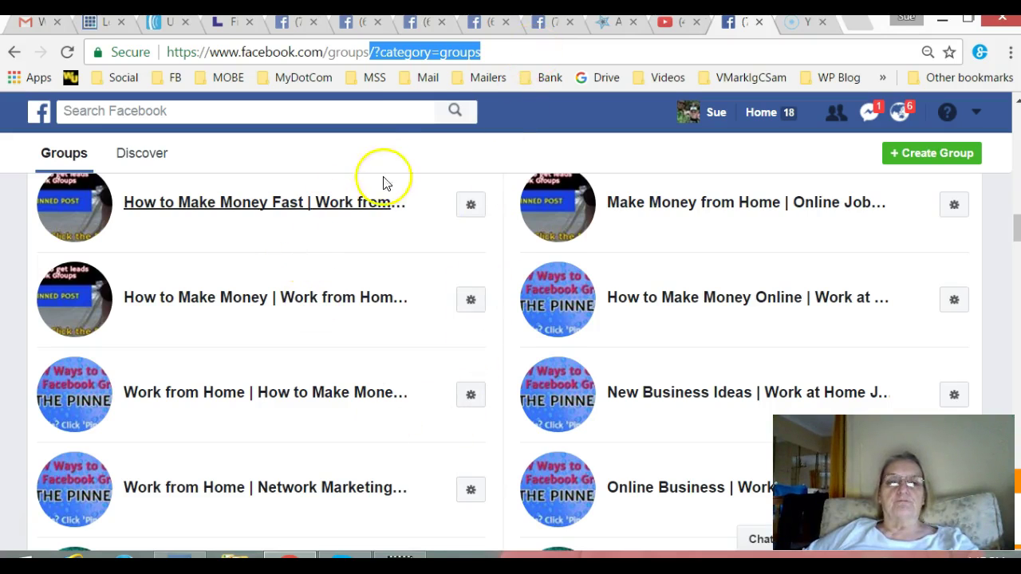
{"action": "left_click", "coordinate": [517, 52]}
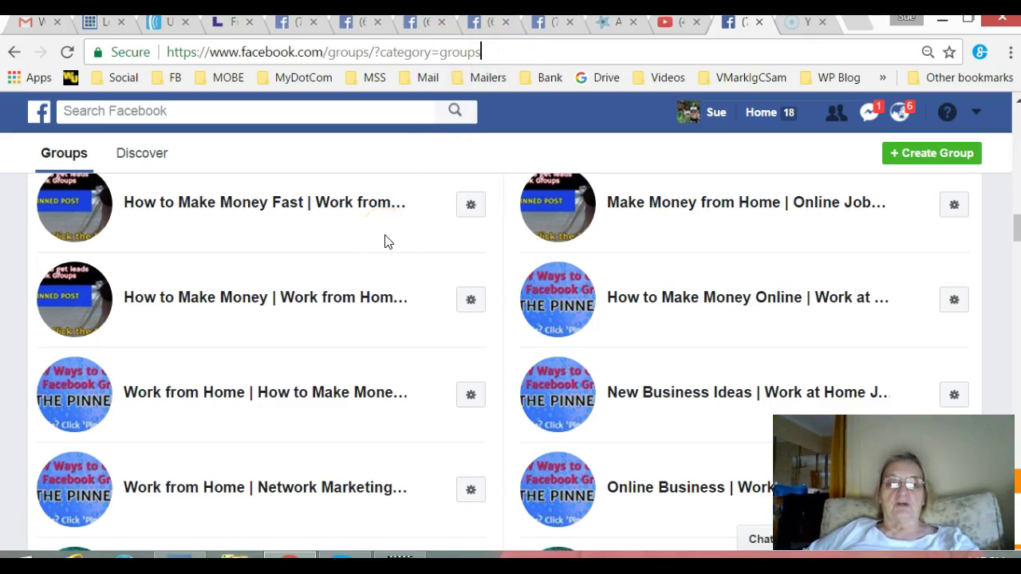
Return to the ToolsStar Groups page and read the instructions for manually adding numeric group IDs through Lookup-ID.com
{"action": "left_click", "coordinate": [612, 22]}
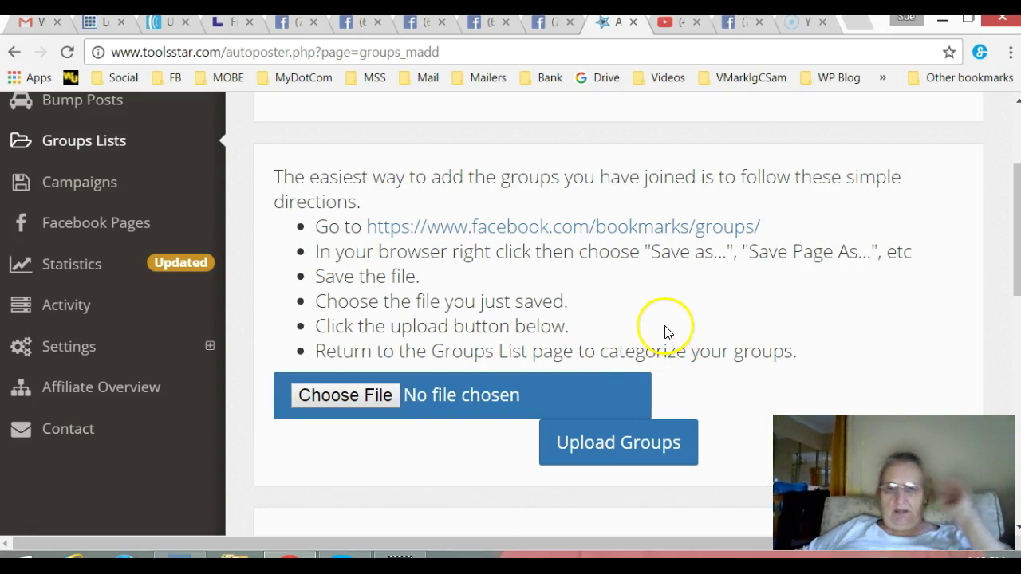
{"action": "scroll", "coordinate": [668, 330], "scroll_direction": "down", "scroll_amount": 2}
{"action": "scroll", "coordinate": [668, 328], "scroll_direction": "down", "scroll_amount": 3}
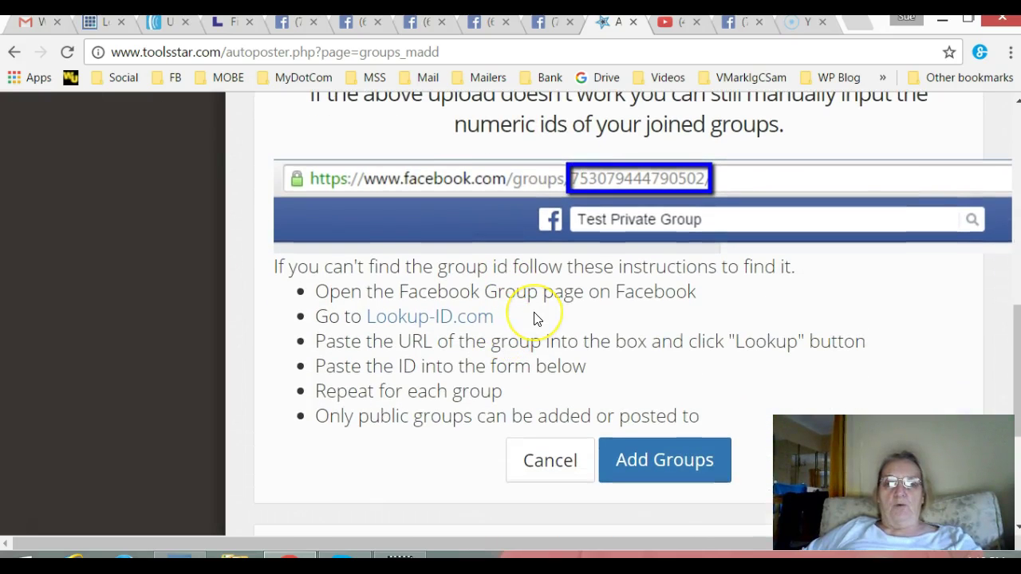
{"action": "scroll", "coordinate": [534, 314], "scroll_direction": "up", "scroll_amount": 1}
{"action": "left_click", "coordinate": [501, 320]}
{"action": "scroll", "coordinate": [510, 156], "scroll_direction": "up", "scroll_amount": 2}
{"action": "scroll", "coordinate": [518, 149], "scroll_direction": "down", "scroll_amount": 3}
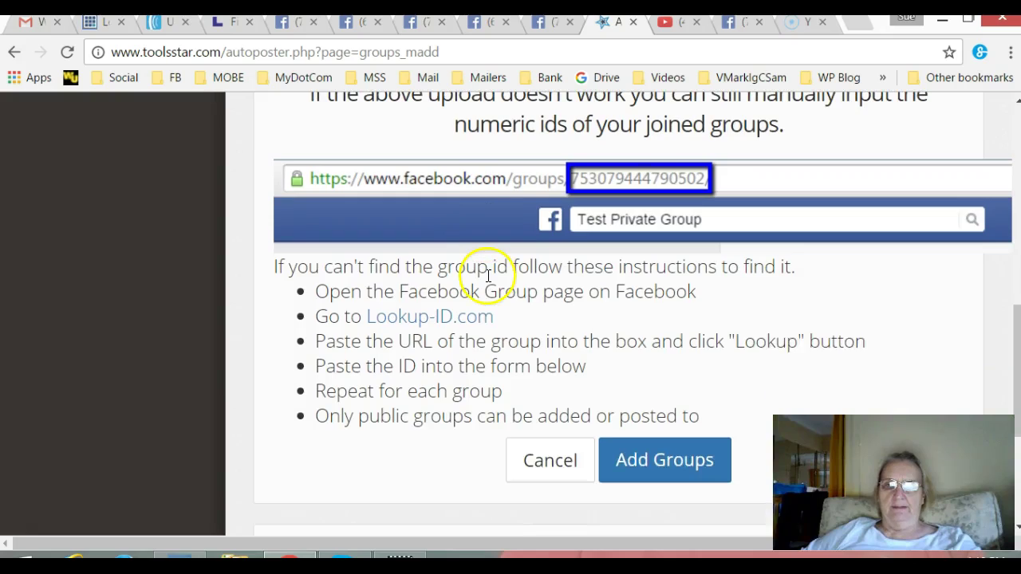
{"action": "scroll", "coordinate": [486, 283], "scroll_direction": "up", "scroll_amount": 1}
{"action": "scroll", "coordinate": [492, 299], "scroll_direction": "down", "scroll_amount": 1}
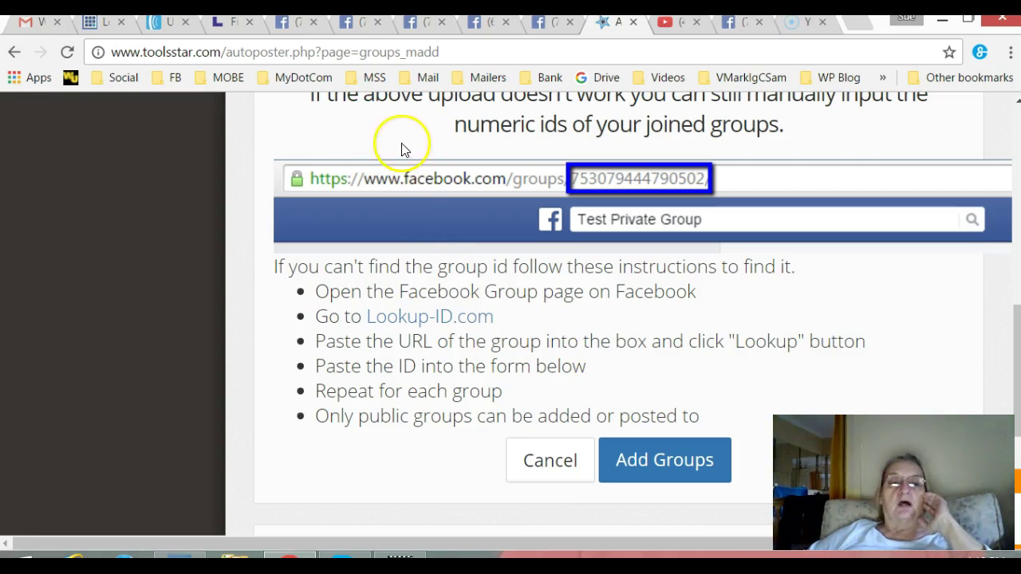
Copy the address of the "Work from Home | How to Make Money Fast | Dallas TX" group without its ref parameter
{"action": "left_click", "coordinate": [360, 27]}
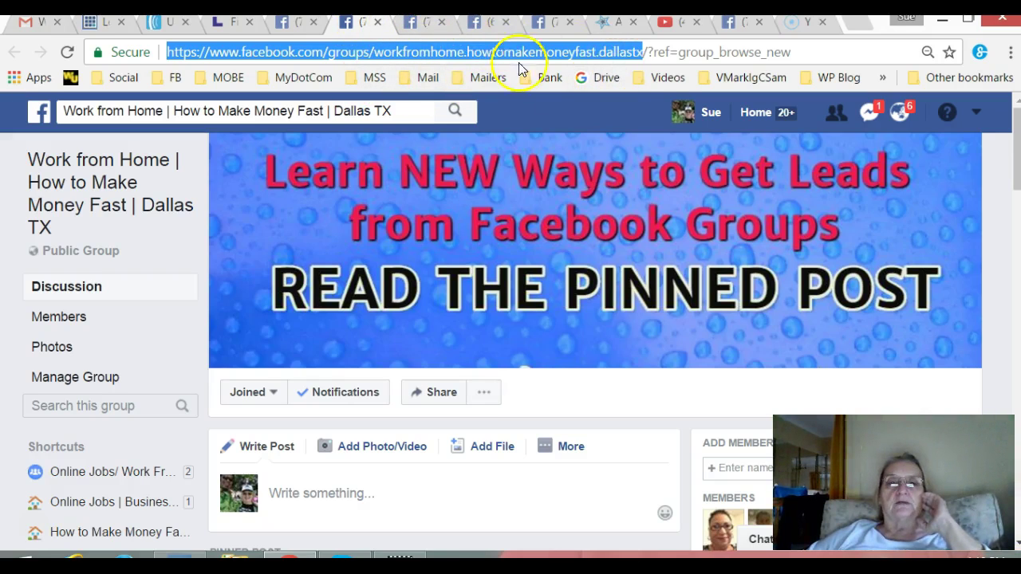
{"action": "left_click", "coordinate": [604, 58]}
{"action": "right_click", "coordinate": [599, 56]}
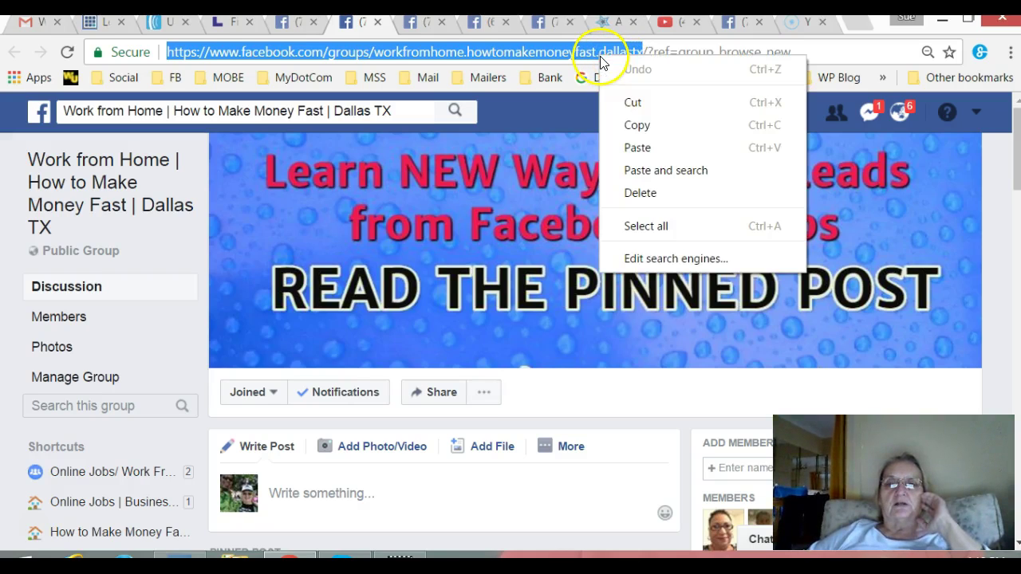
{"action": "left_click", "coordinate": [645, 124]}
Switch to Lookup-ID.com and look up the numeric ID for the copied Dallas TX group address
{"action": "left_click", "coordinate": [223, 24]}
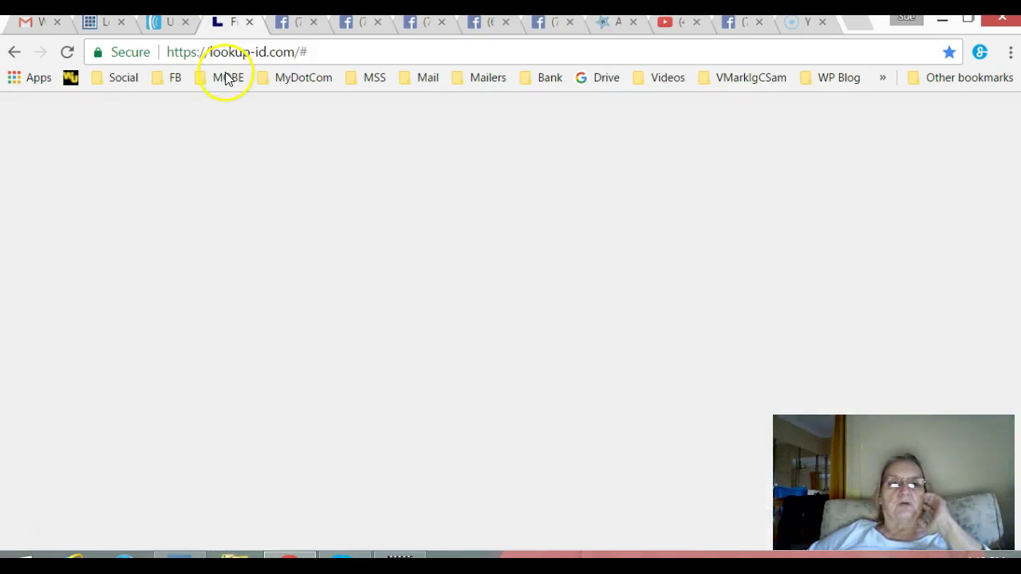
{"action": "scroll", "coordinate": [812, 290], "scroll_direction": "up", "scroll_amount": 8}
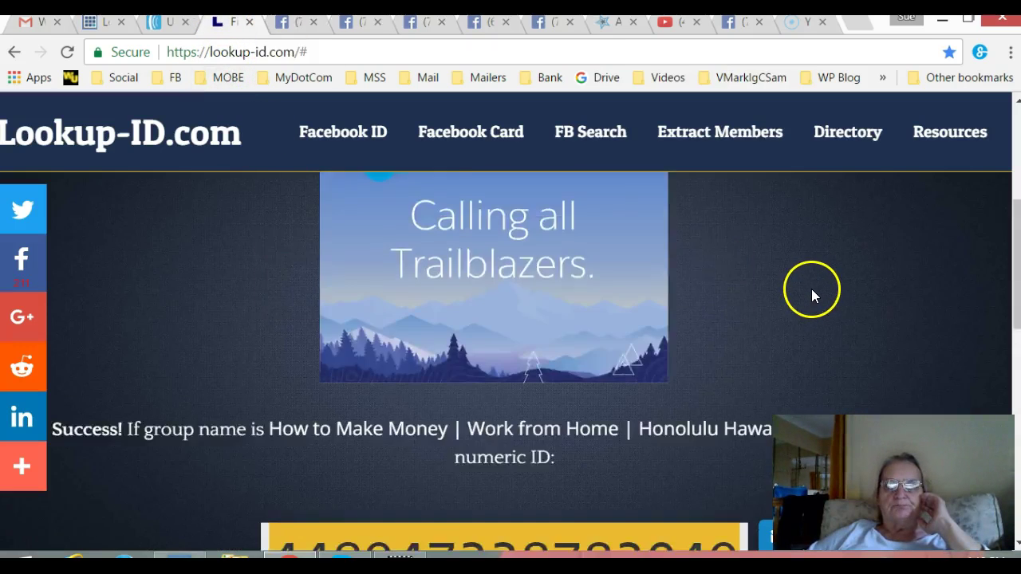
{"action": "left_click", "coordinate": [394, 353]}
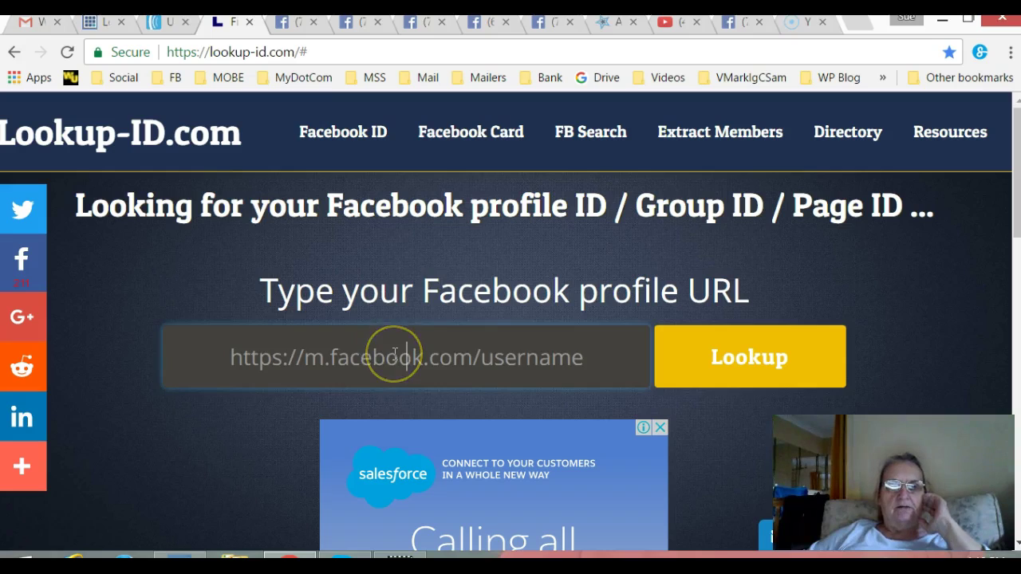
{"action": "right_click", "coordinate": [393, 353]}
{"action": "left_click", "coordinate": [441, 205]}
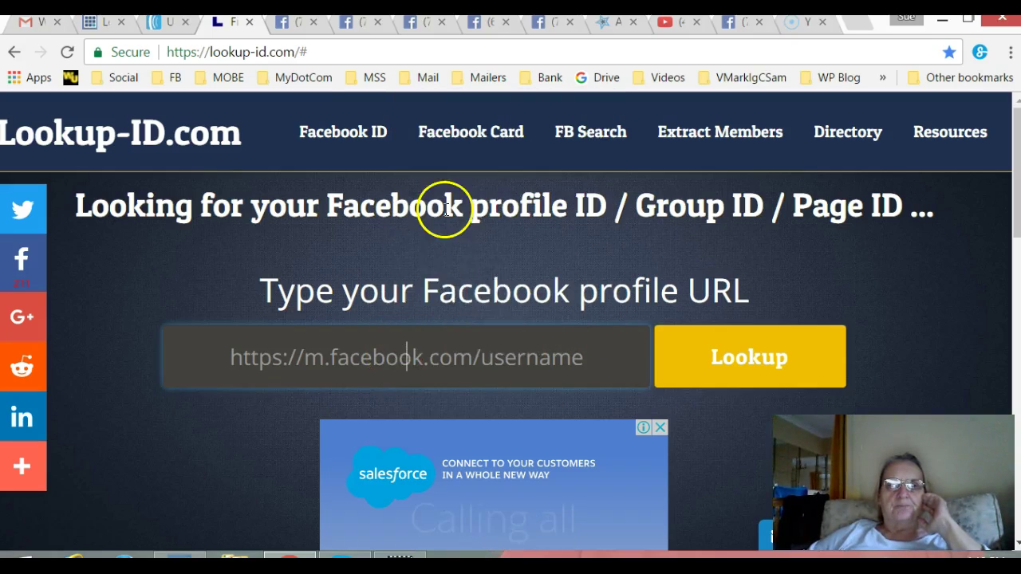
{"action": "left_click", "coordinate": [695, 422]}
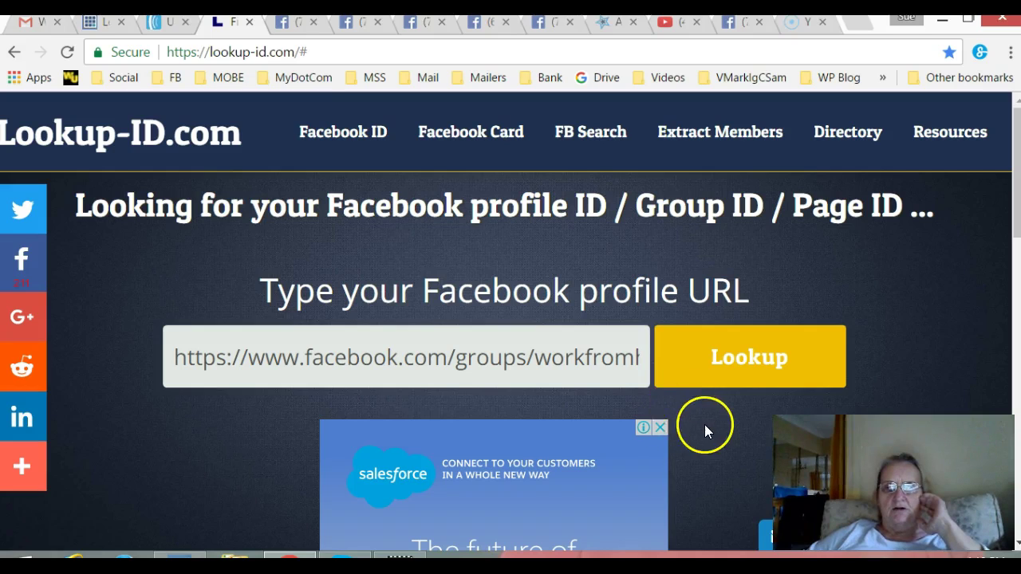
{"action": "left_click", "coordinate": [713, 362]}
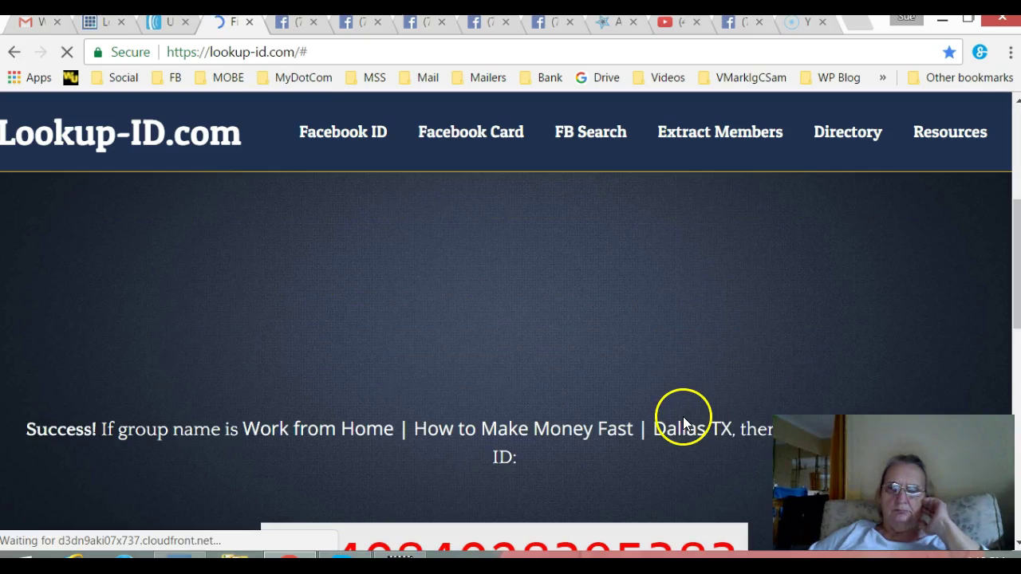
Copy the numeric ID found for the Dallas TX group
{"action": "scroll", "coordinate": [683, 416], "scroll_direction": "down", "scroll_amount": 2}
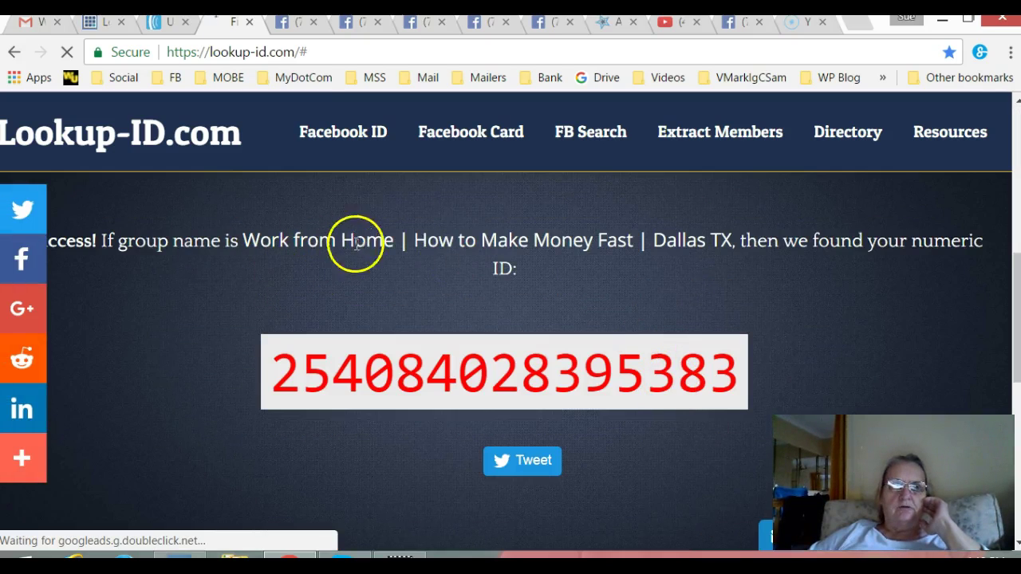
{"action": "double_click", "coordinate": [495, 374]}
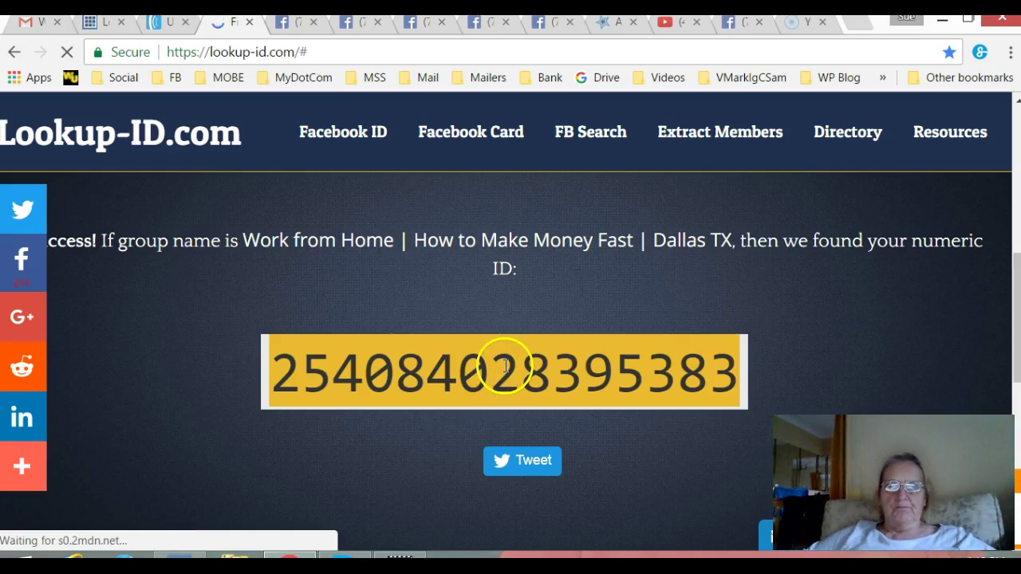
{"action": "right_click", "coordinate": [506, 367]}
{"action": "left_click", "coordinate": [532, 381]}
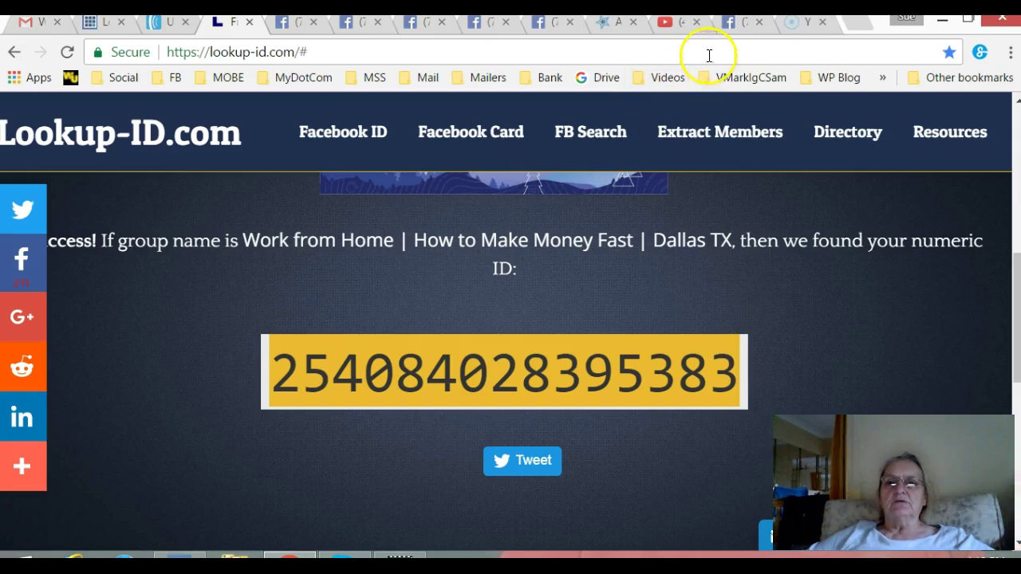
Return to the ToolsStar Groups page and paste the Dallas TX group's ID on a third line of the Group Ids list
{"action": "left_click", "coordinate": [614, 24]}
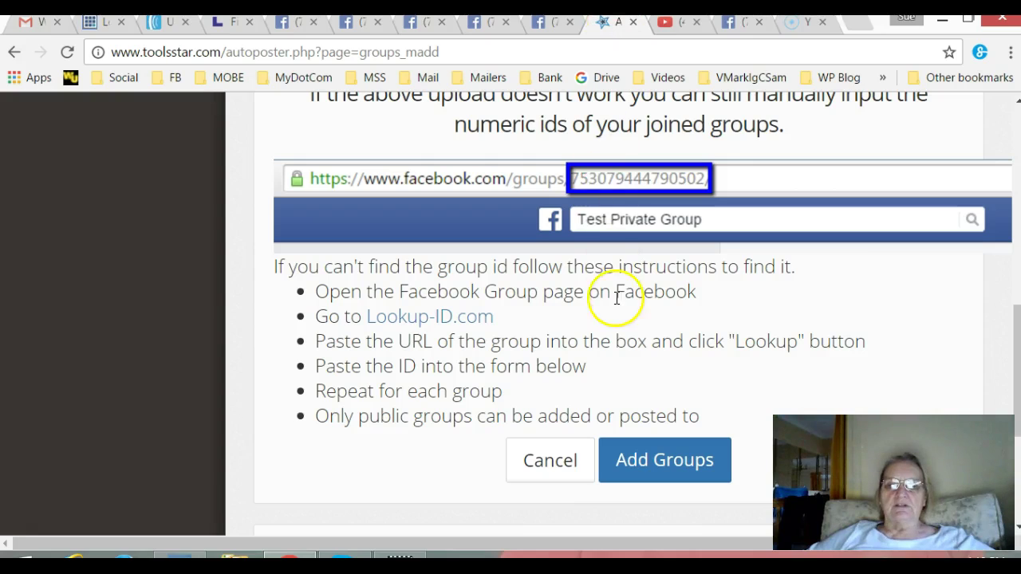
{"action": "scroll", "coordinate": [619, 292], "scroll_direction": "down", "scroll_amount": 3}
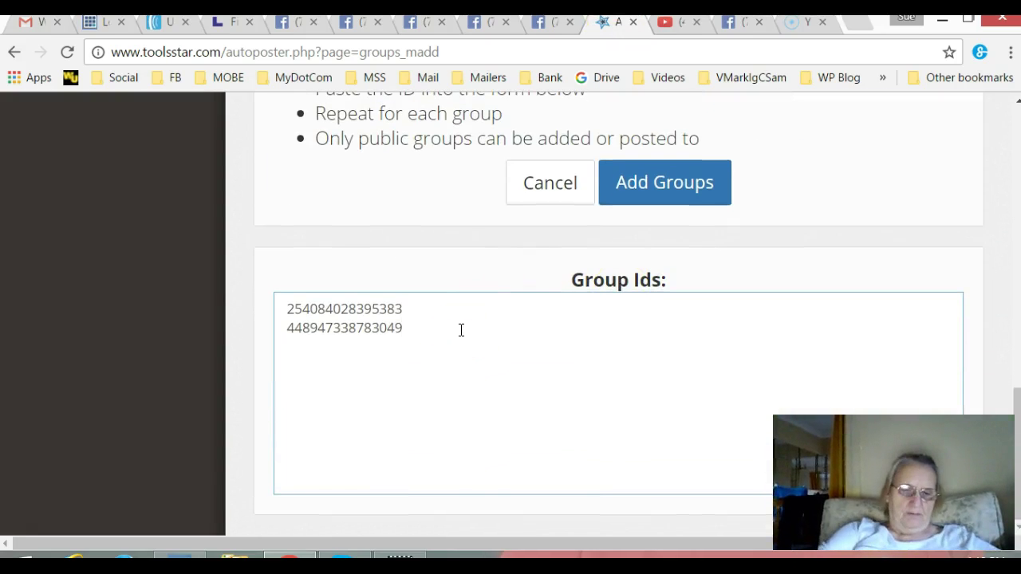
{"action": "key", "text": "ctrl+v"}
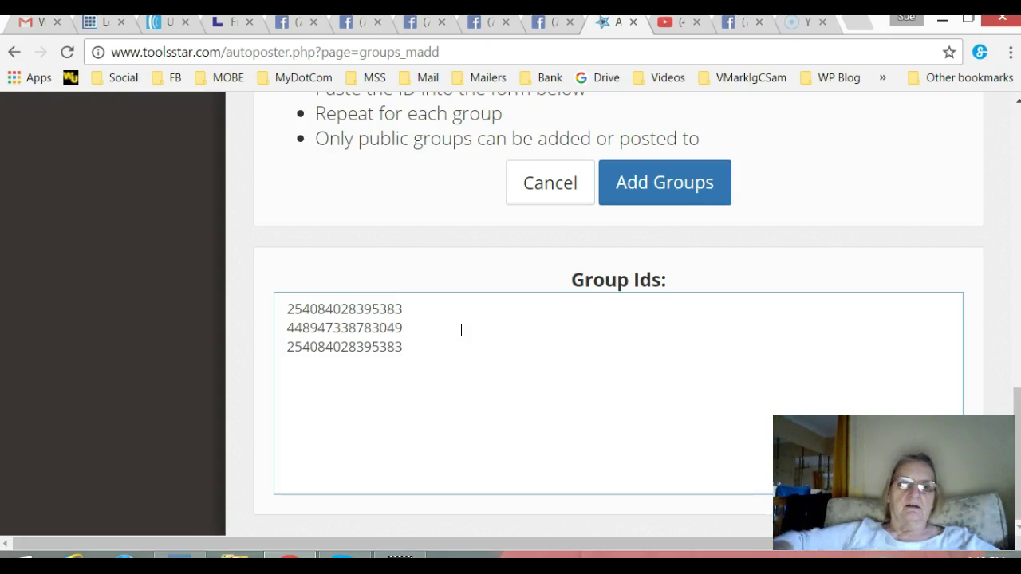
Delete the duplicate Dallas TX ID from the third line of the Group Ids list
{"action": "left_click", "coordinate": [425, 347]}
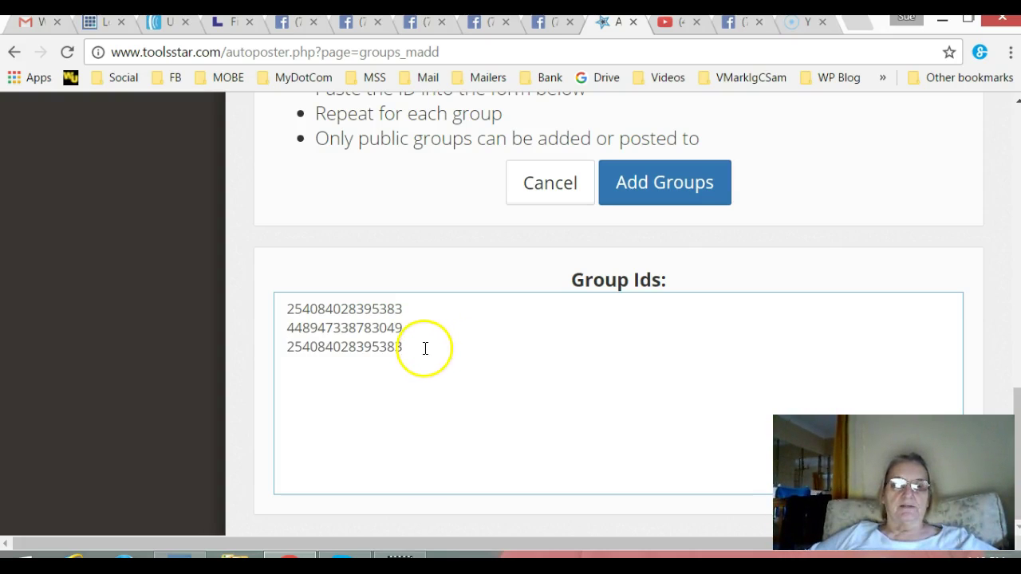
{"action": "left_click_drag", "start_coordinate": [413, 346], "coordinate": [262, 356]}
{"action": "key", "text": "BackSpace"}
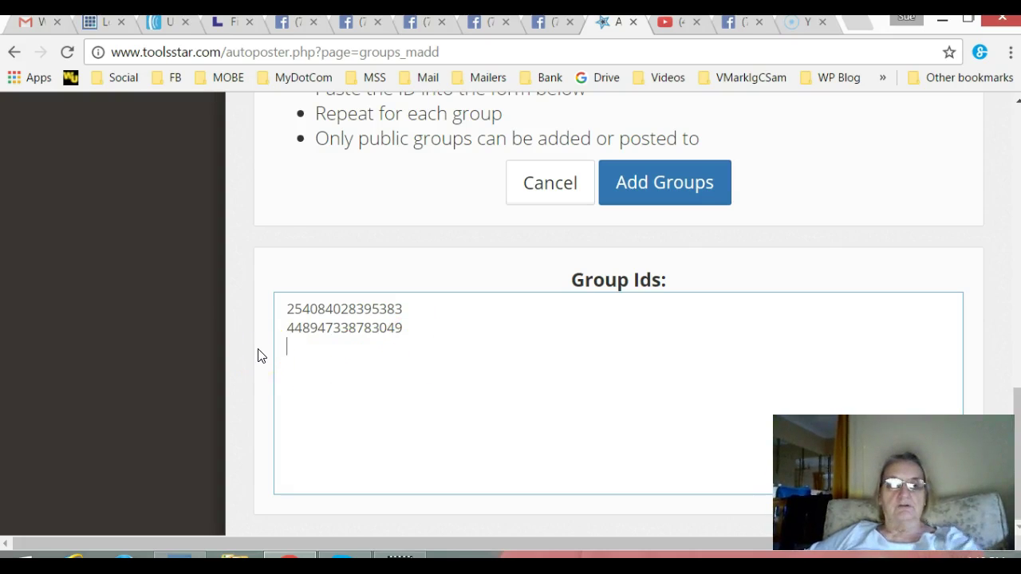
Switch to the Facebook page of the Earn Money Online | Work at Home | Phoenix AZ group
{"action": "left_click", "coordinate": [420, 24]}
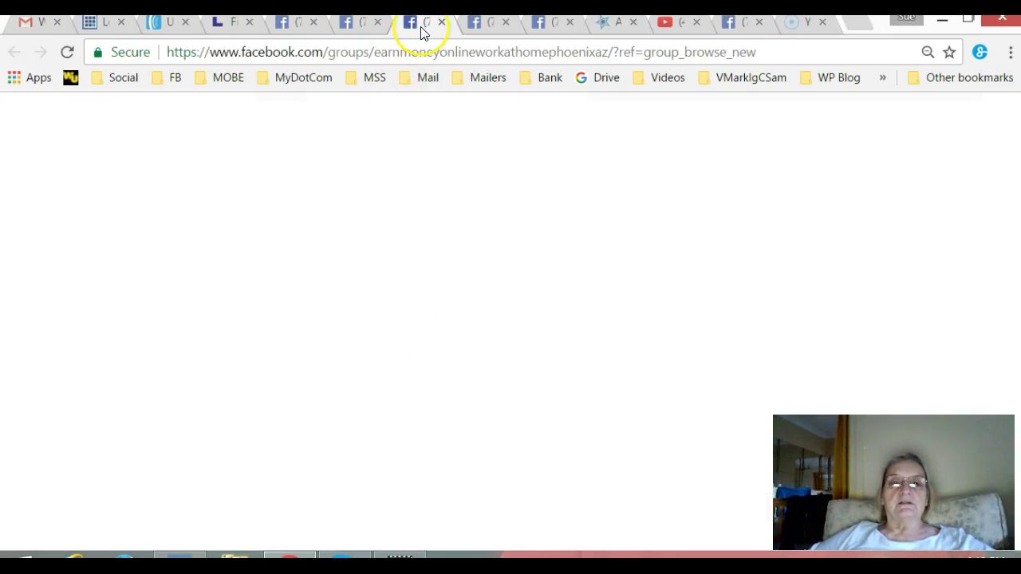
{"action": "left_click", "coordinate": [356, 31]}
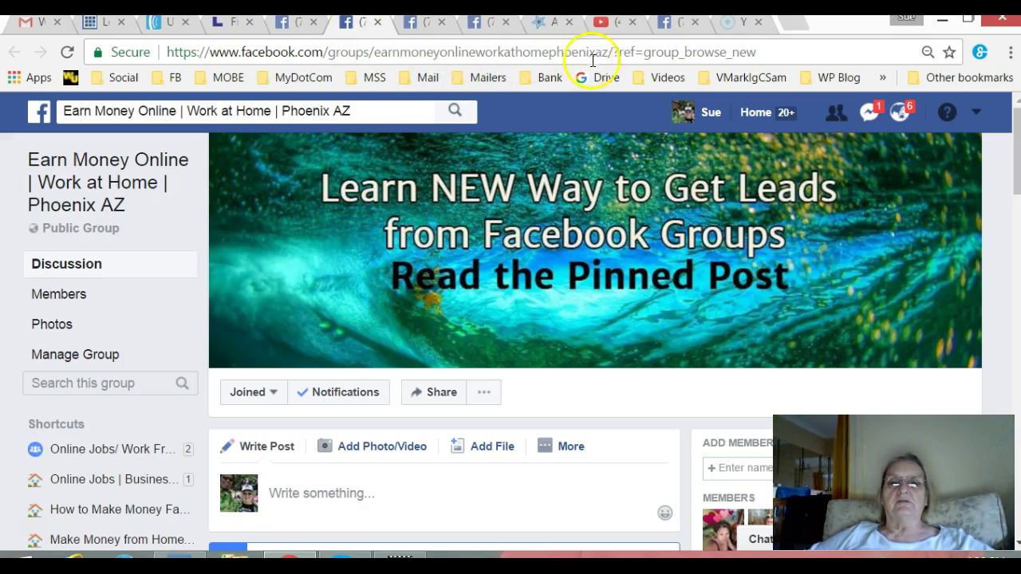
Try to copy the Phoenix AZ group's address without the ?ref=group_browse_new ending
{"action": "left_click_drag", "start_coordinate": [611, 54], "coordinate": [167, 63]}
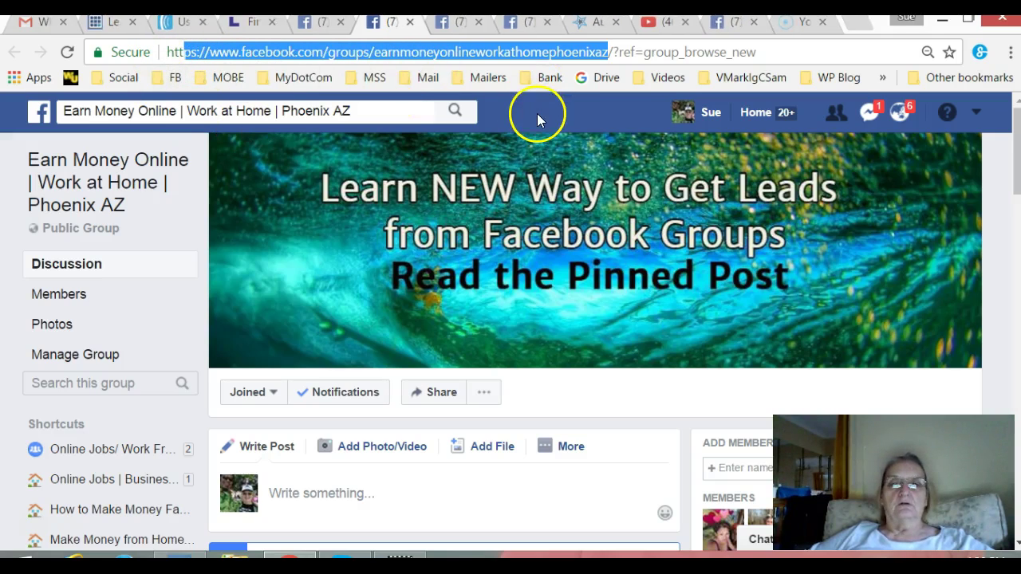
{"action": "left_click", "coordinate": [586, 52]}
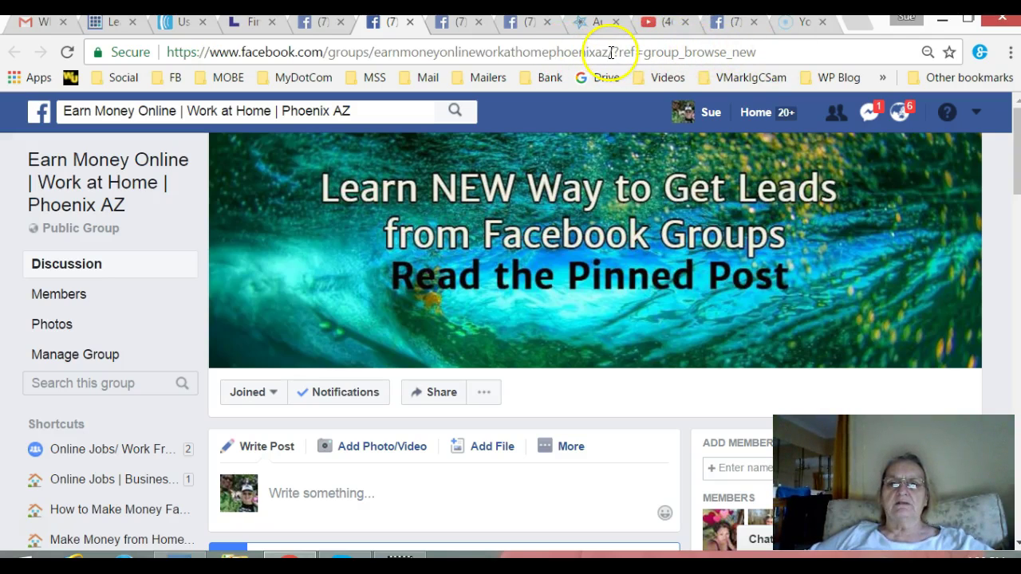
{"action": "left_click_drag", "start_coordinate": [615, 52], "coordinate": [161, 57]}
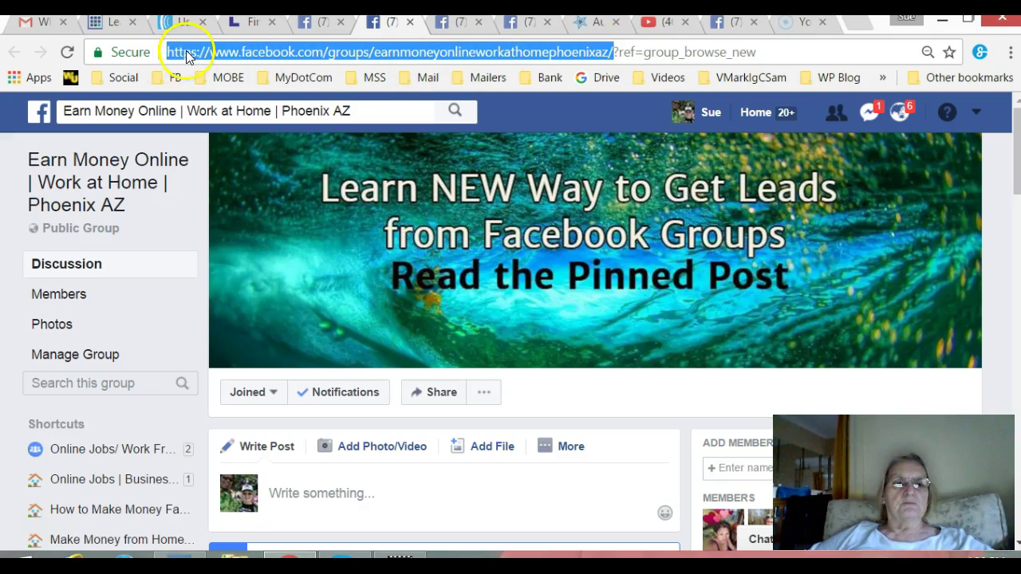
{"action": "right_click", "coordinate": [187, 57]}
{"action": "left_click", "coordinate": [238, 120]}
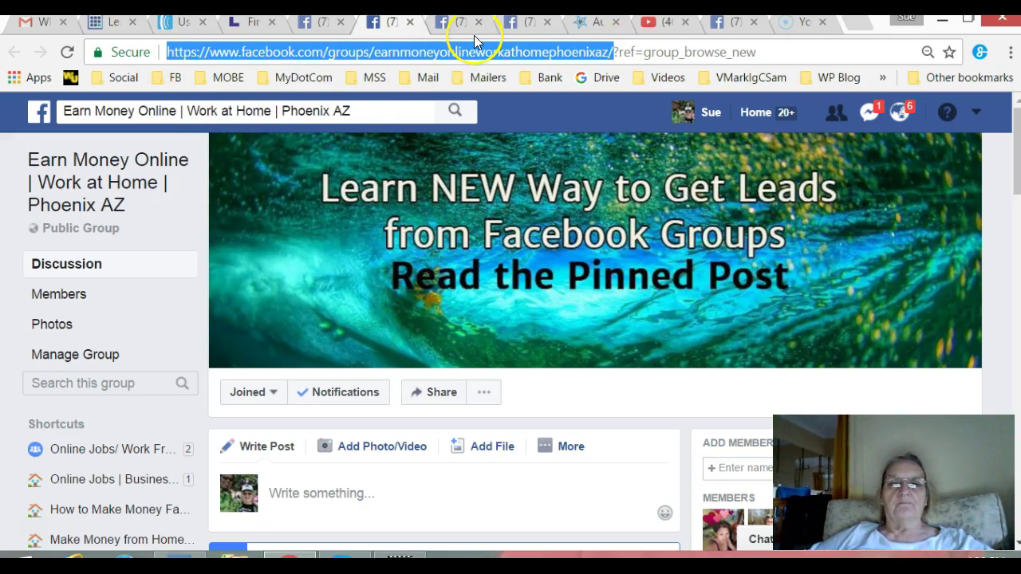
{"action": "left_click", "coordinate": [505, 103]}
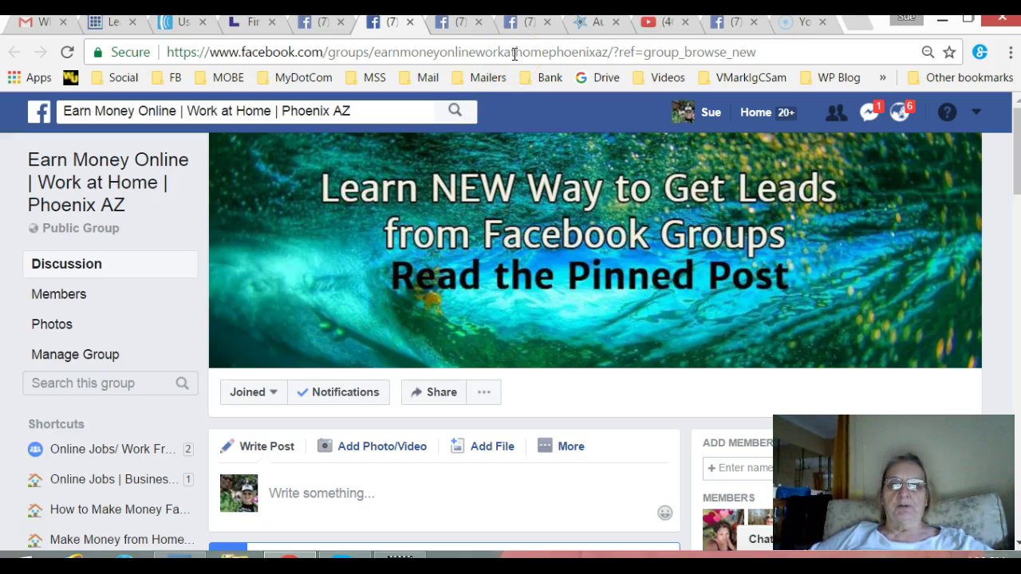
Copy the Phoenix AZ group's complete web address, including the ?ref=group_browse_new ending
{"action": "double_click", "coordinate": [512, 52]}
{"action": "left_click", "coordinate": [513, 52]}
{"action": "triple_click", "coordinate": [513, 52]}
{"action": "right_click", "coordinate": [513, 56]}
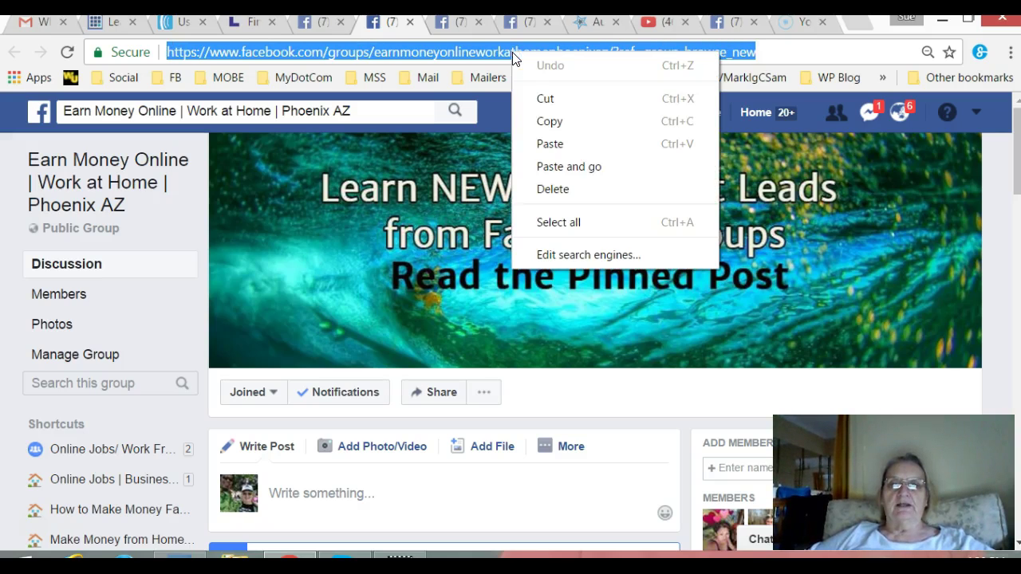
{"action": "left_click", "coordinate": [550, 124]}
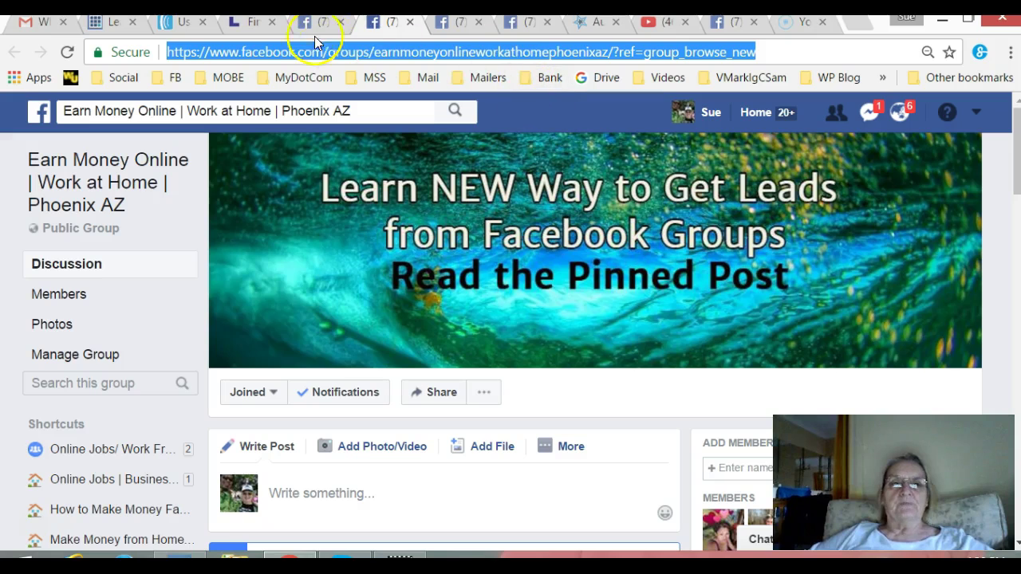
Switch to Lookup-ID.com and look up the numeric ID for the copied Phoenix AZ group address
{"action": "left_click", "coordinate": [250, 24]}
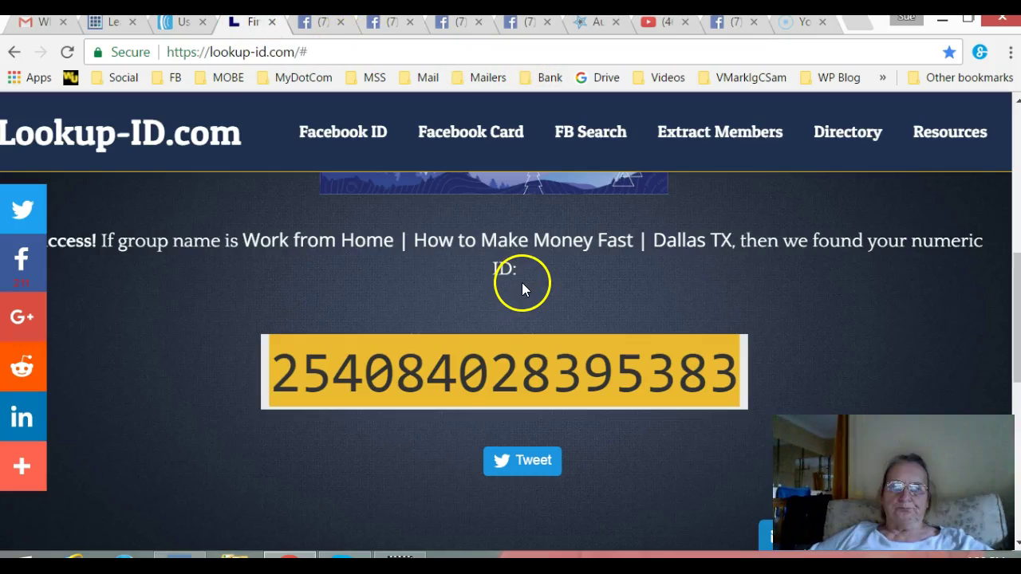
{"action": "scroll", "coordinate": [522, 268], "scroll_direction": "up", "scroll_amount": 7}
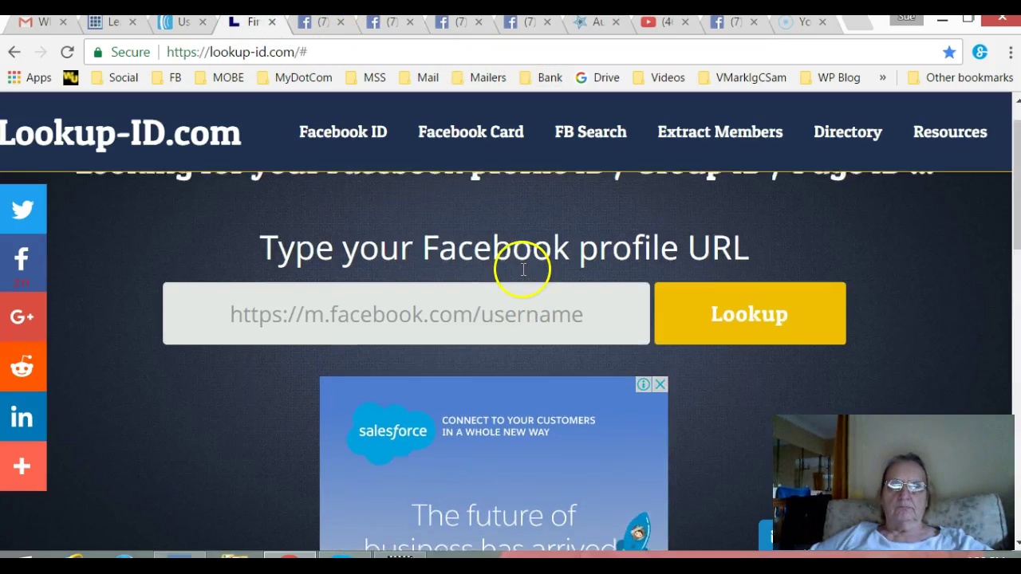
{"action": "left_click", "coordinate": [396, 359]}
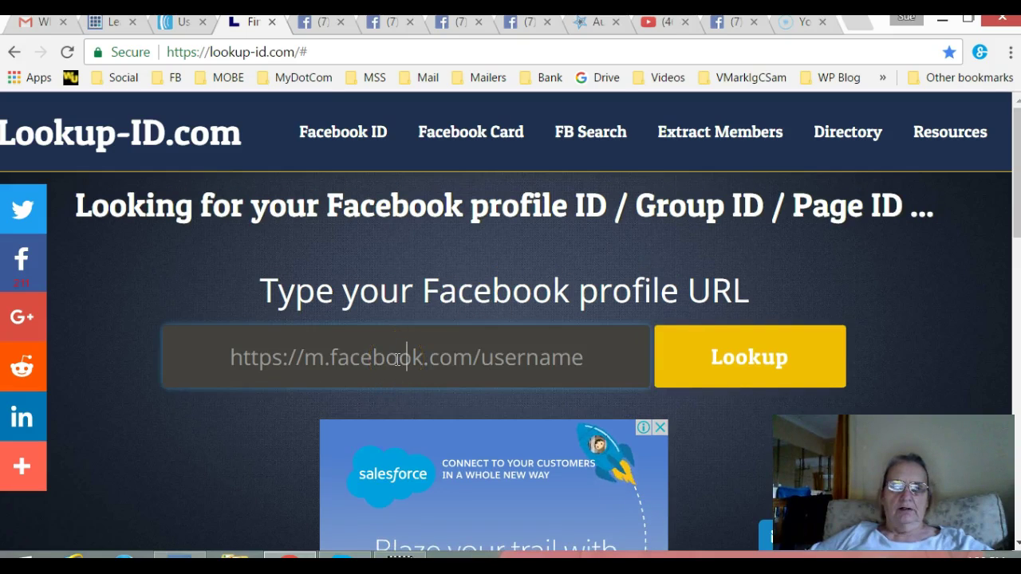
{"action": "right_click", "coordinate": [396, 360]}
{"action": "left_click", "coordinate": [434, 214]}
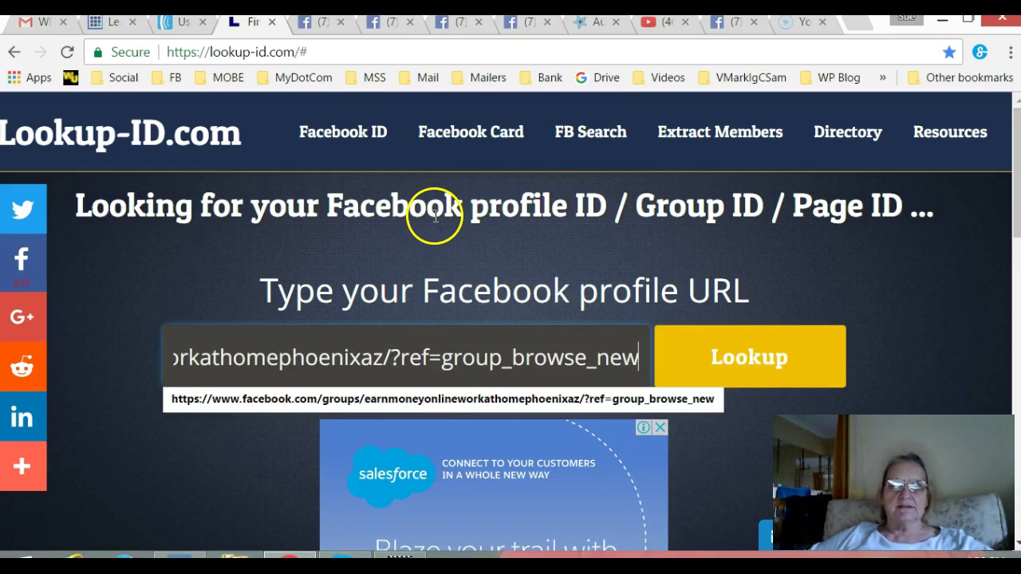
{"action": "left_click", "coordinate": [714, 461]}
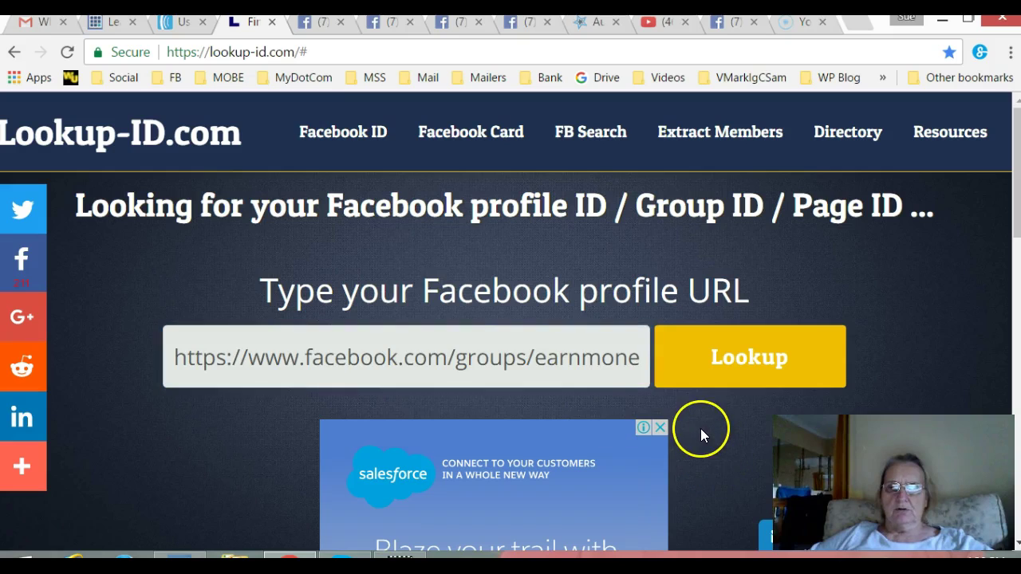
{"action": "left_click", "coordinate": [703, 381]}
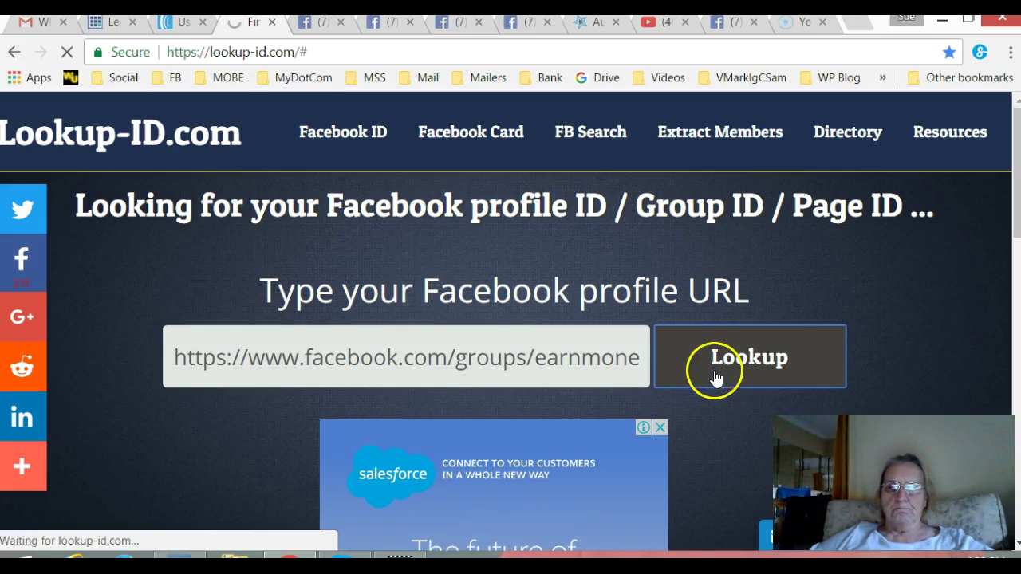
{"action": "left_click", "coordinate": [714, 401]}
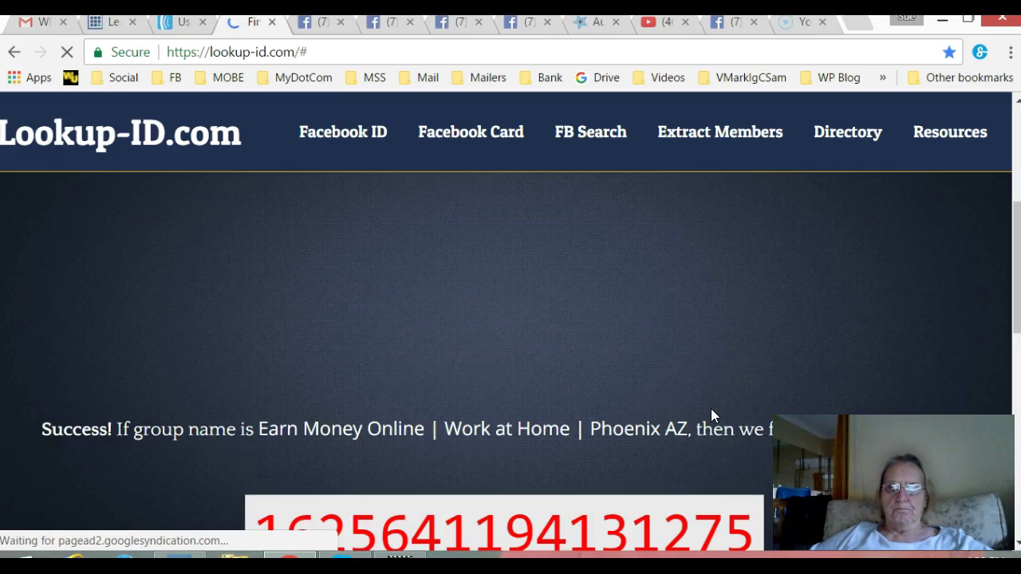
Copy the numeric ID found for the Phoenix AZ group, closing any Google search opened by mistake
{"action": "scroll", "coordinate": [710, 408], "scroll_direction": "down", "scroll_amount": 2}
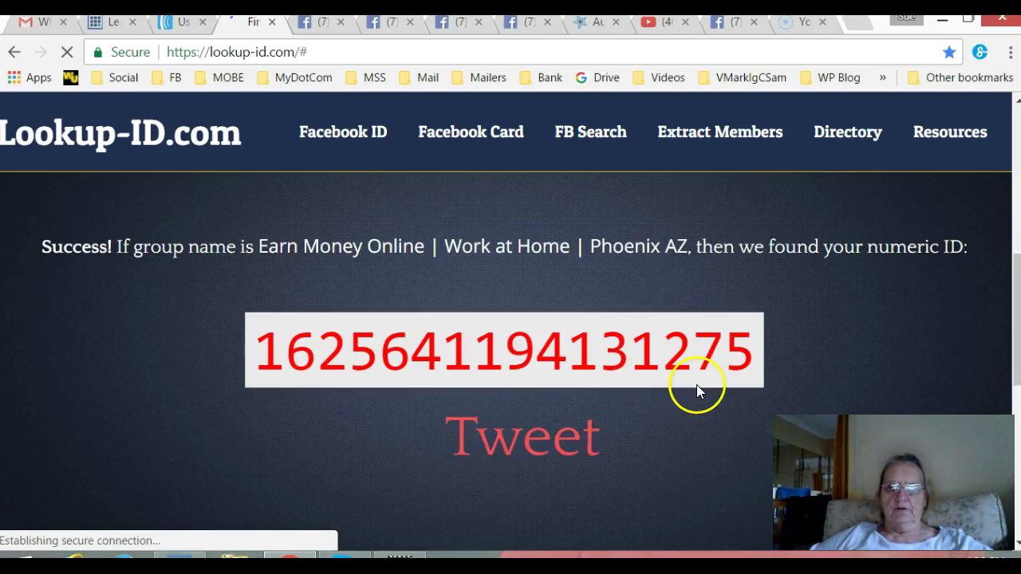
{"action": "double_click", "coordinate": [517, 335]}
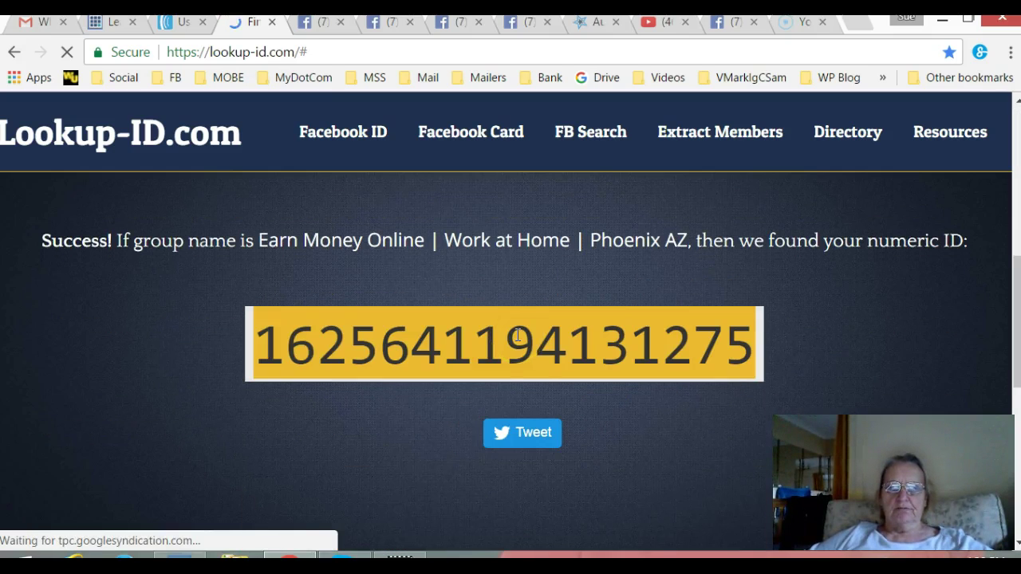
{"action": "right_click", "coordinate": [517, 336]}
{"action": "left_click", "coordinate": [558, 362]}
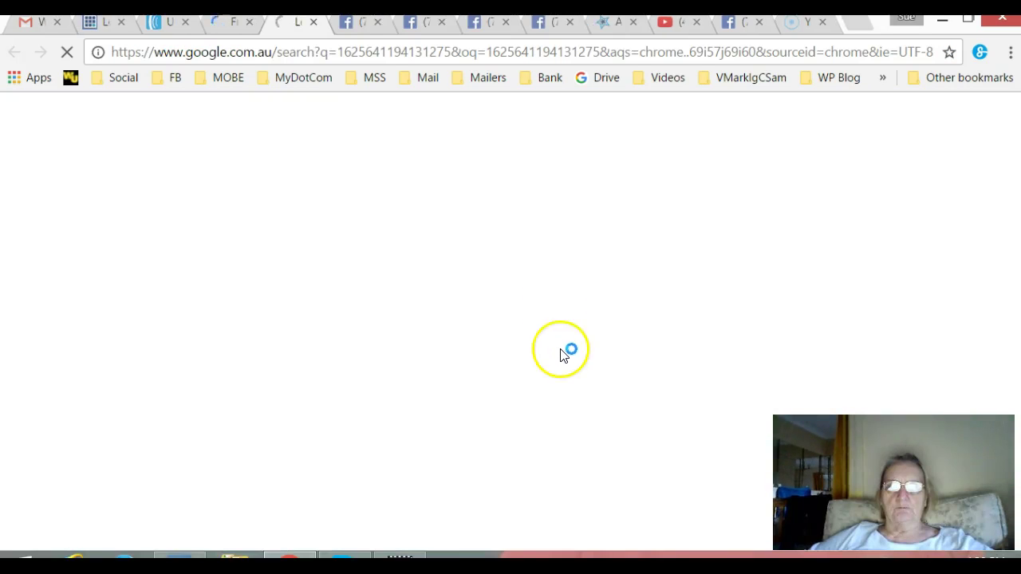
{"action": "left_click", "coordinate": [315, 23]}
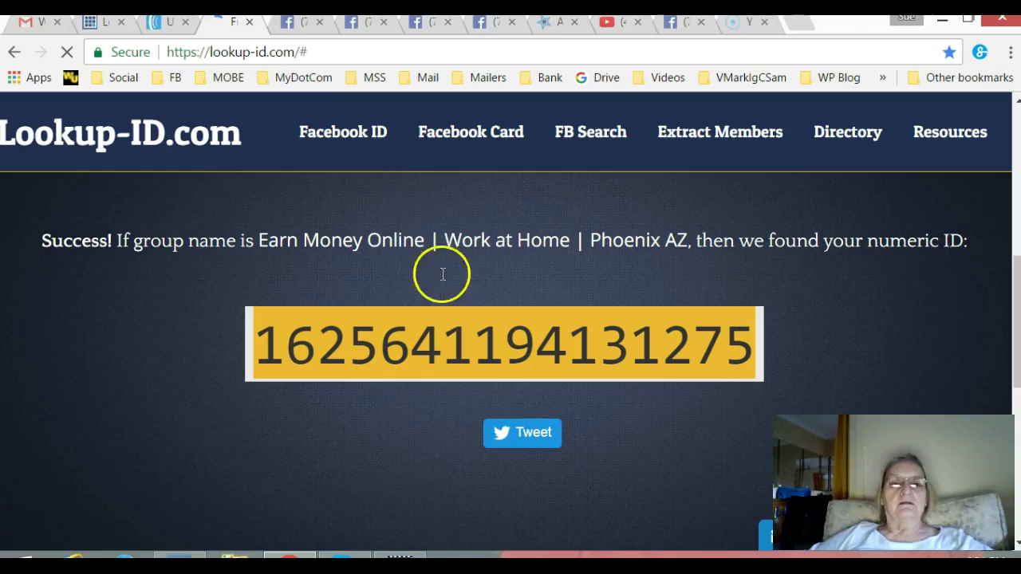
{"action": "right_click", "coordinate": [524, 335]}
{"action": "left_click", "coordinate": [561, 341]}
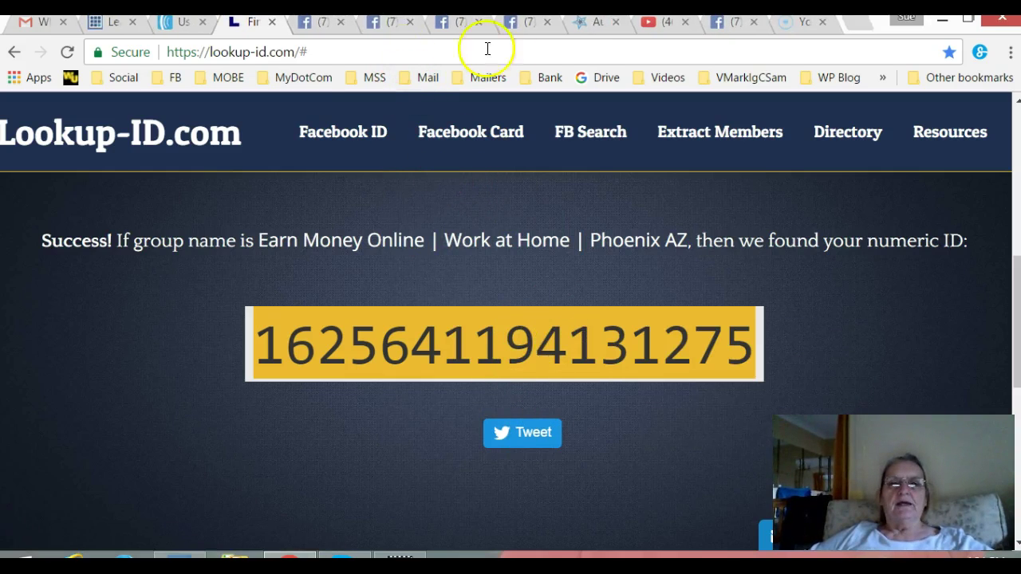
Return to the ToolsStar Groups page and paste the Phoenix AZ group's ID on the third line of the Group Ids list
{"action": "left_click", "coordinate": [580, 24]}
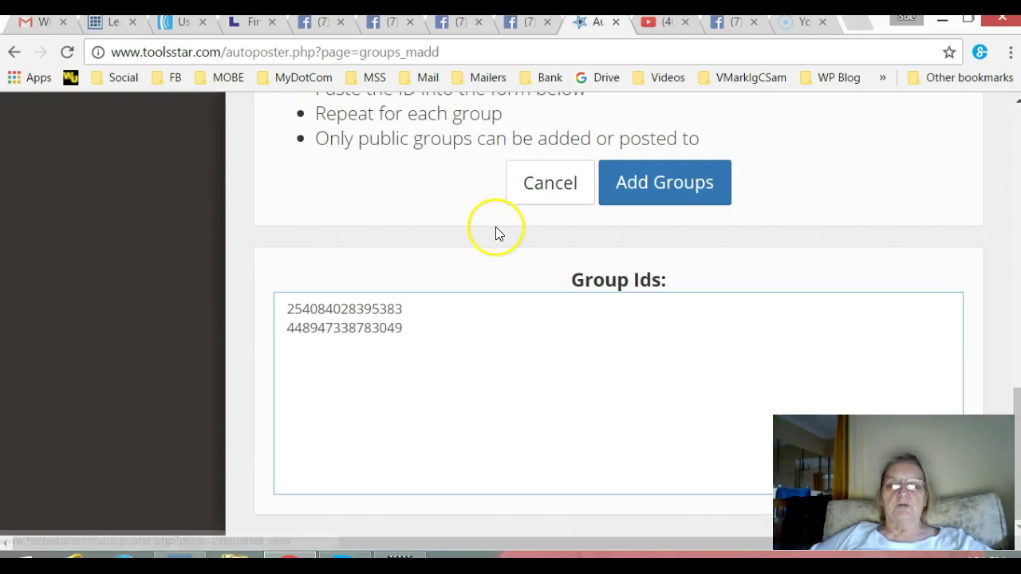
{"action": "left_click", "coordinate": [439, 299]}
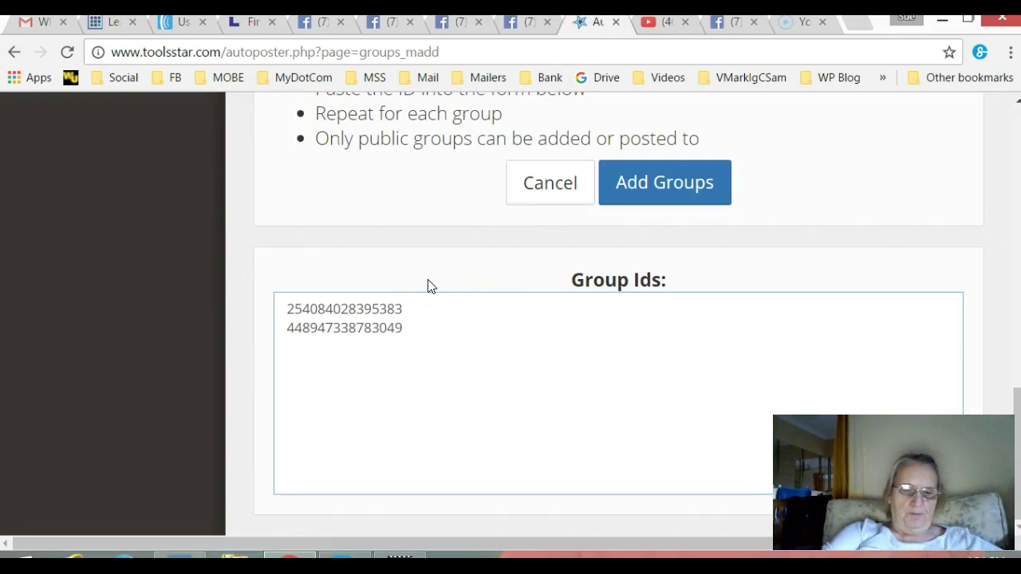
{"action": "key", "text": "ctrl+v"}
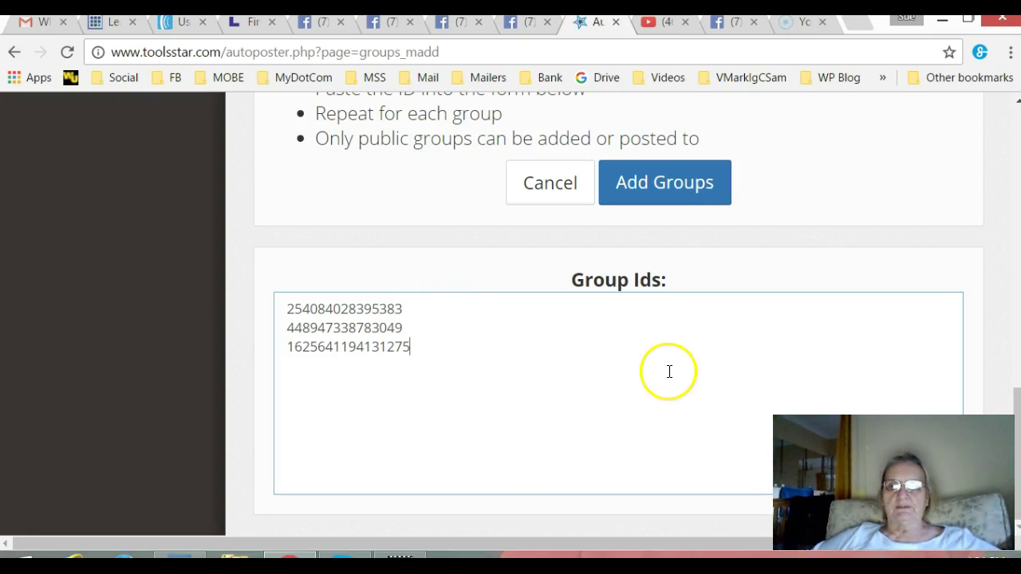
Submit the three entered group IDs to add the groups to ToolsStar
{"action": "scroll", "coordinate": [662, 372], "scroll_direction": "up", "scroll_amount": 2}
{"action": "scroll", "coordinate": [469, 403], "scroll_direction": "down", "scroll_amount": 1}
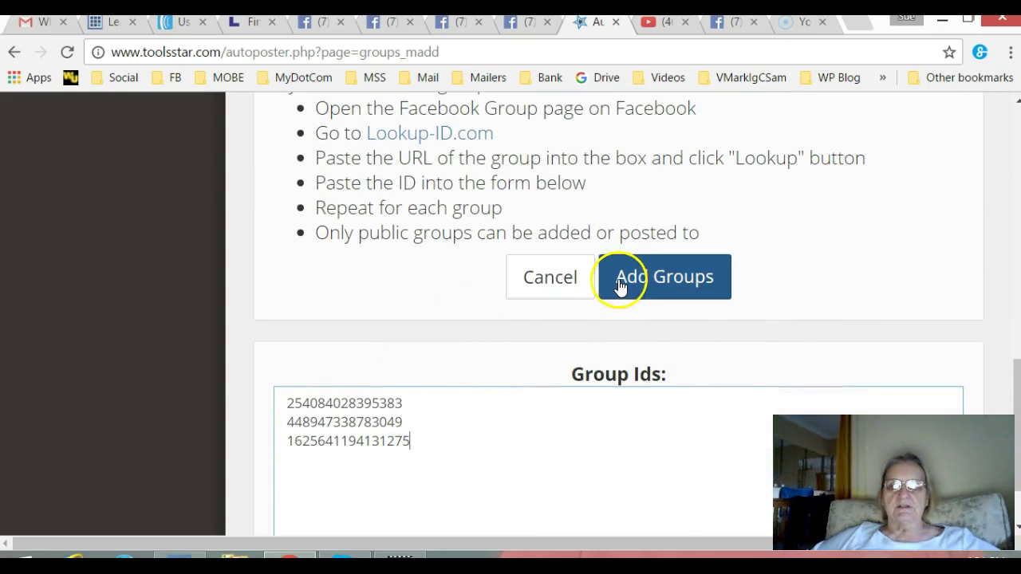
{"action": "left_click", "coordinate": [646, 289]}
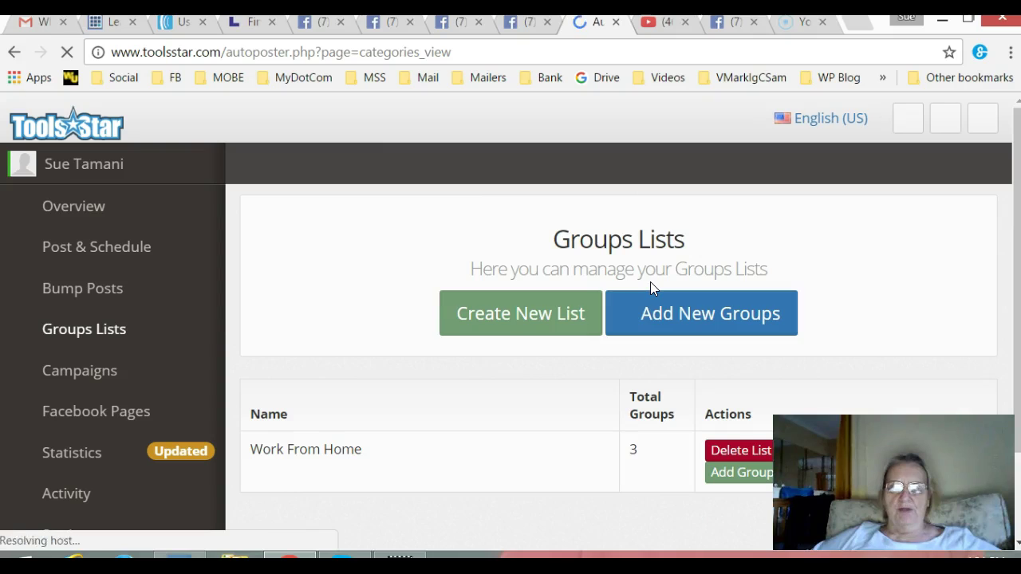
{"action": "left_click", "coordinate": [635, 313]}
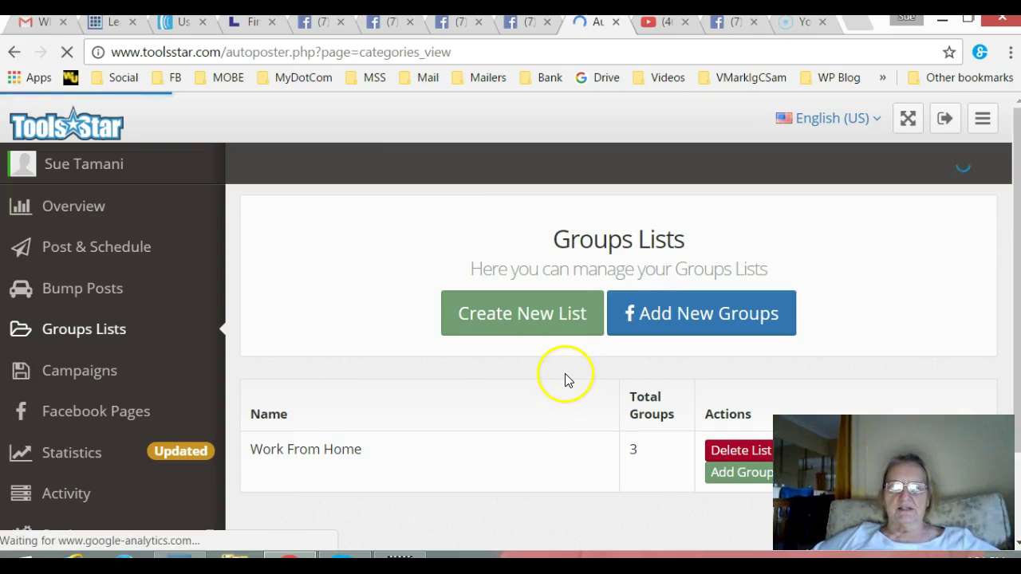
Check the Work From Home list's group total on the Groups Lists page, reloading the page to refresh it
{"action": "scroll", "coordinate": [562, 378], "scroll_direction": "down", "scroll_amount": 2}
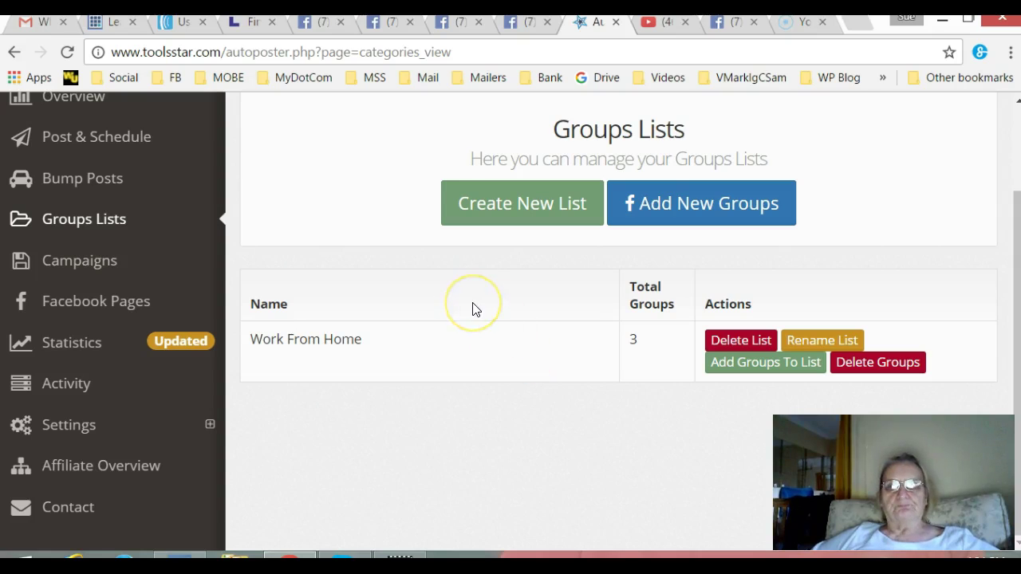
{"action": "scroll", "coordinate": [486, 364], "scroll_direction": "up", "scroll_amount": 2}
{"action": "scroll", "coordinate": [472, 364], "scroll_direction": "down", "scroll_amount": 2}
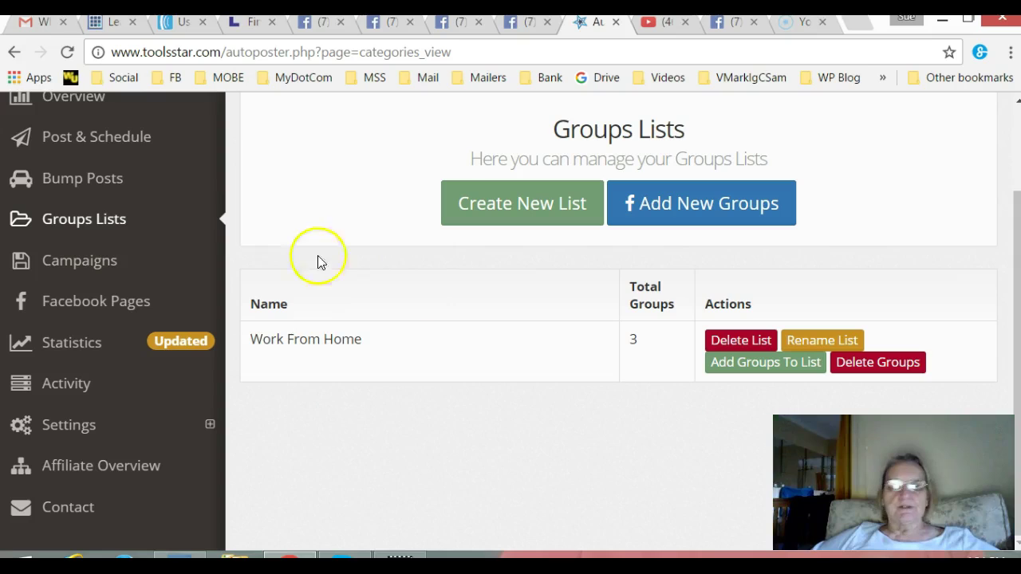
{"action": "left_click", "coordinate": [67, 52]}
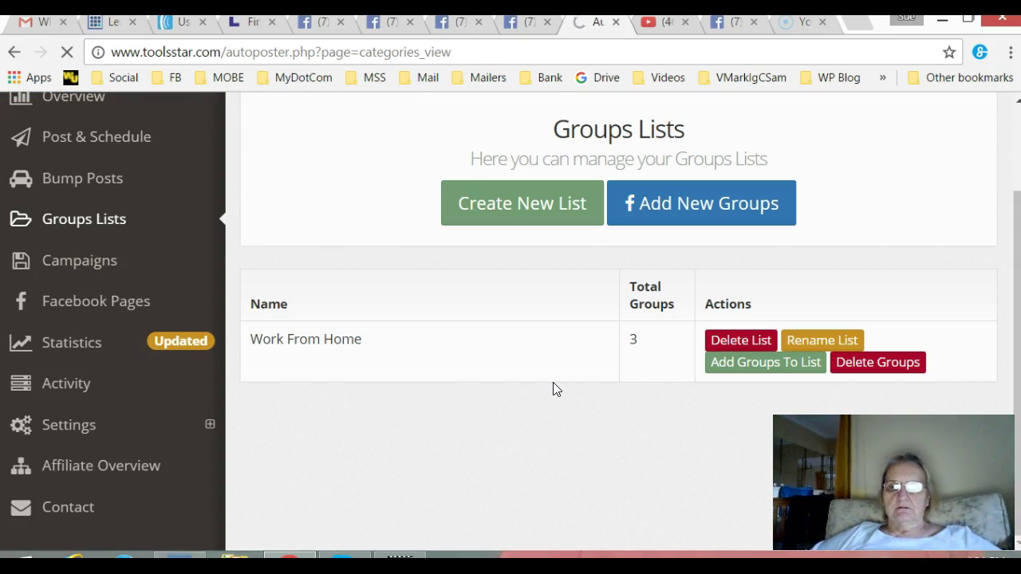
{"action": "scroll", "coordinate": [564, 343], "scroll_direction": "up", "scroll_amount": 1}
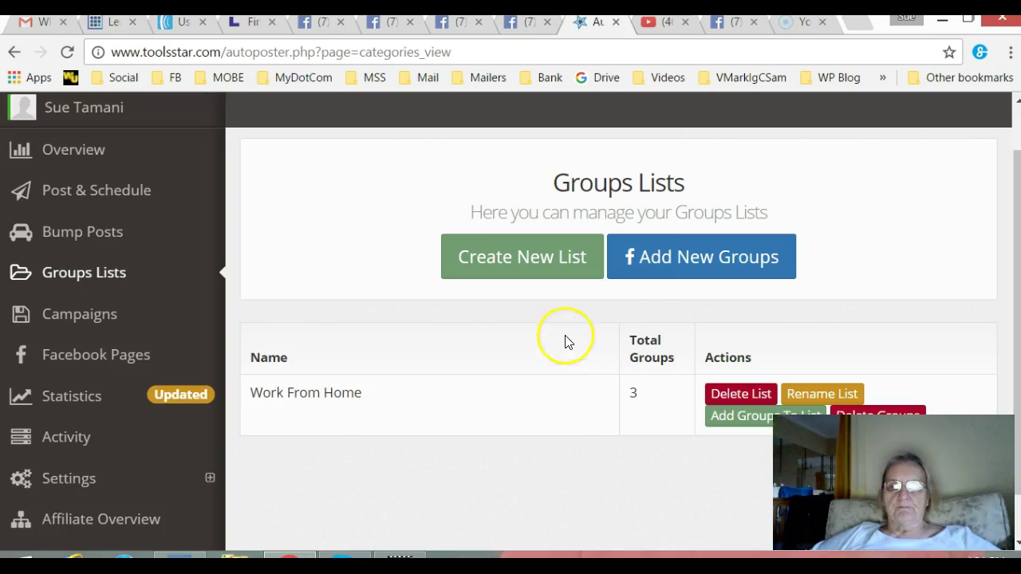
{"action": "scroll", "coordinate": [565, 341], "scroll_direction": "up", "scroll_amount": 1}
Open the form for adding new groups and place the cursor in its empty Group Ids list
{"action": "left_click", "coordinate": [647, 313]}
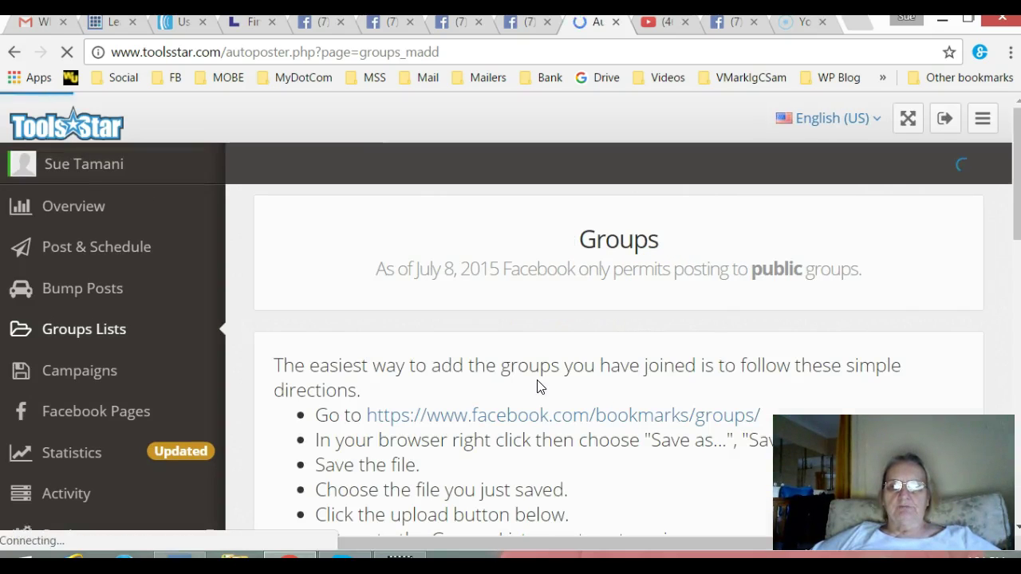
{"action": "scroll", "coordinate": [576, 362], "scroll_direction": "down", "scroll_amount": 3}
{"action": "scroll", "coordinate": [574, 360], "scroll_direction": "down", "scroll_amount": 6}
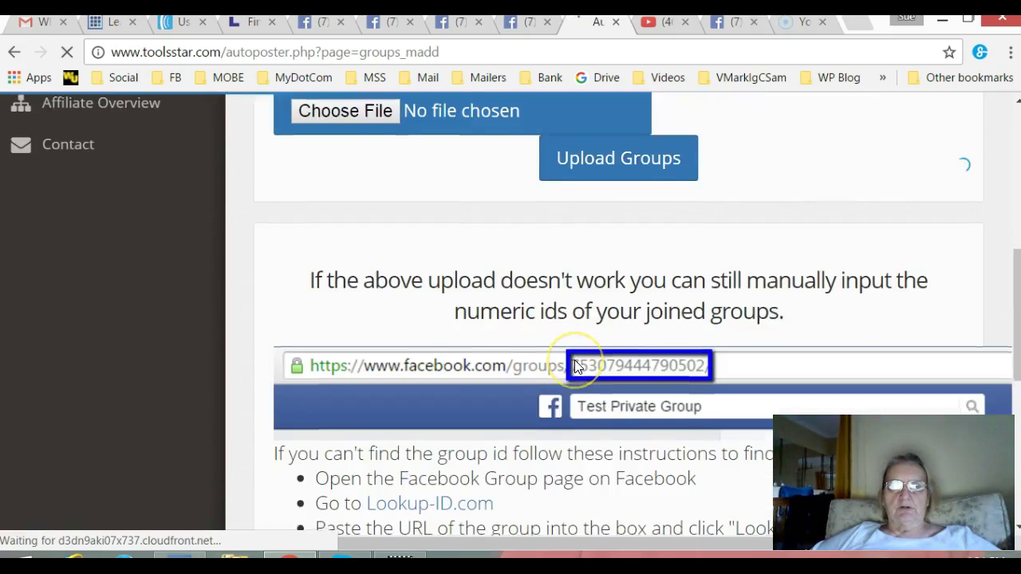
{"action": "scroll", "coordinate": [576, 365], "scroll_direction": "down", "scroll_amount": 2}
{"action": "left_click", "coordinate": [366, 324]}
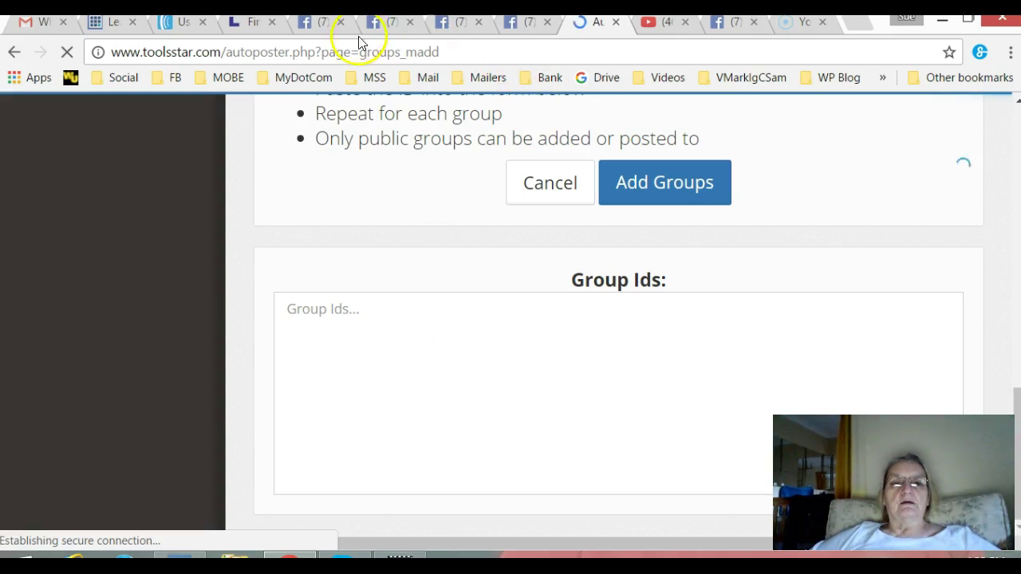
Switch to the Phoenix AZ Facebook group's page and copy its URL without the trailing ref parameter
{"action": "left_click", "coordinate": [386, 23]}
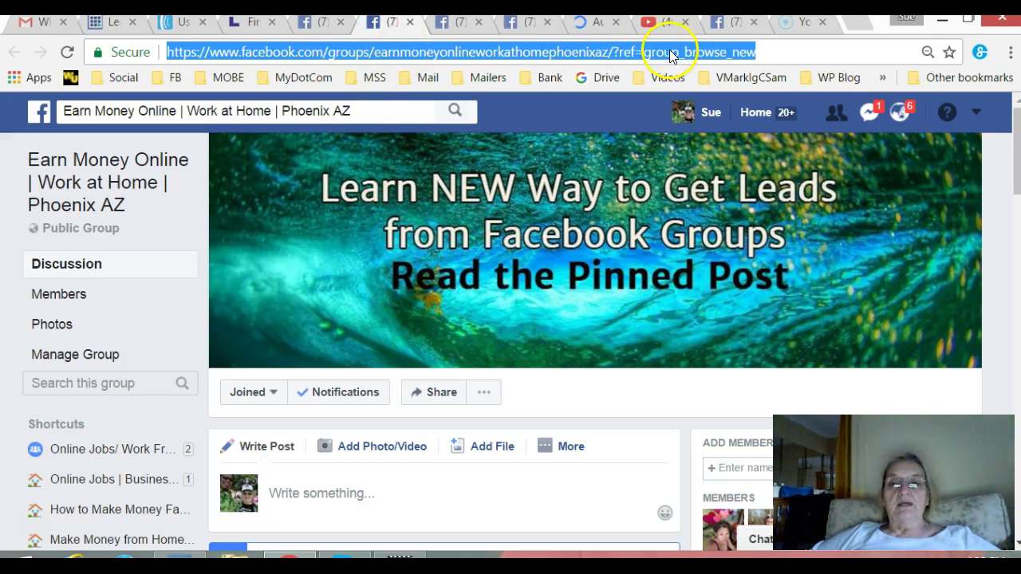
{"action": "left_click", "coordinate": [621, 53]}
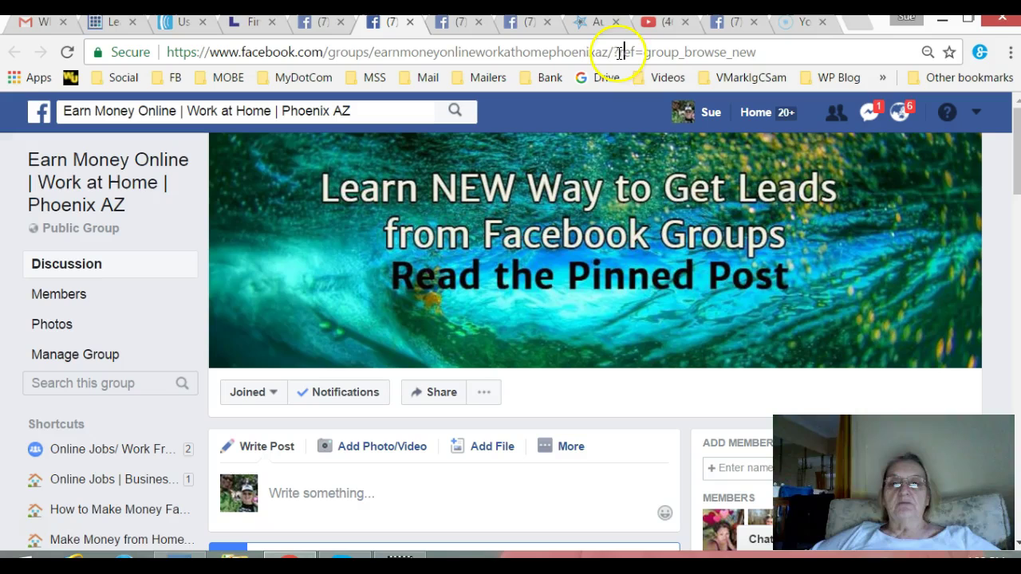
{"action": "left_click_drag", "start_coordinate": [614, 52], "coordinate": [165, 52]}
{"action": "key", "text": "ctrl+c"}
{"action": "right_click", "coordinate": [197, 56]}
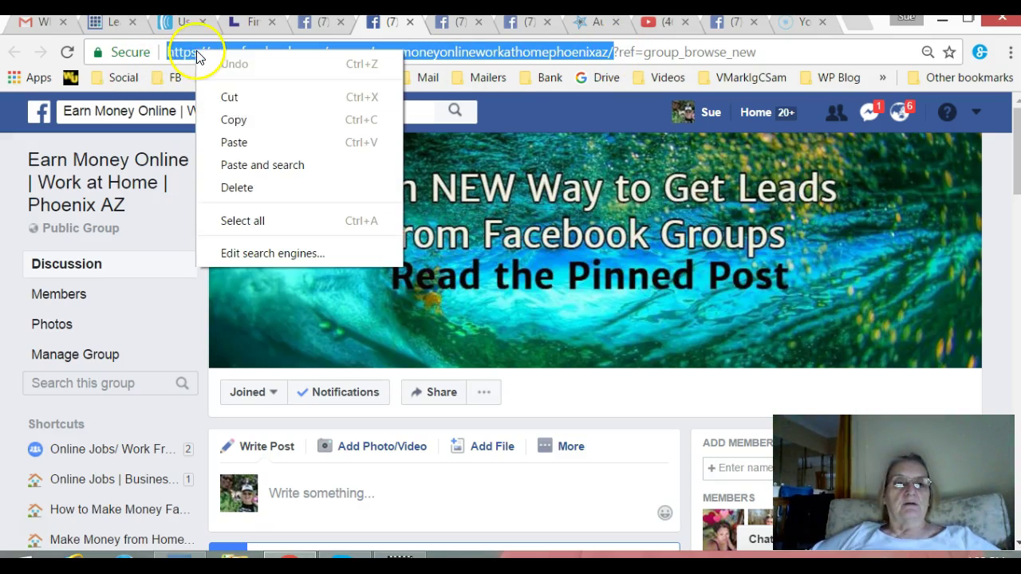
{"action": "left_click", "coordinate": [250, 121]}
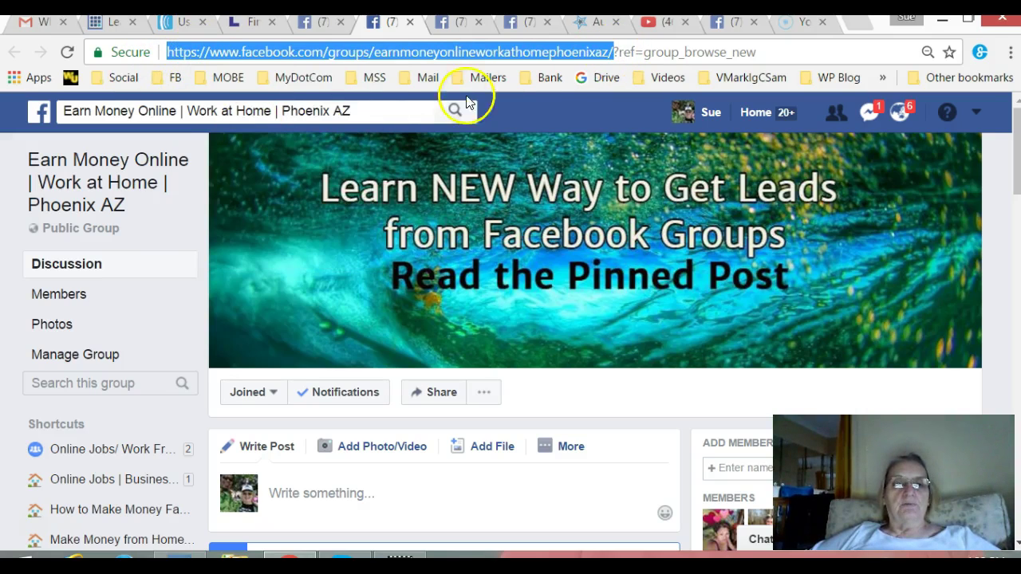
Paste the copied Phoenix AZ group URL into ToolsStar's Group Ids list
{"action": "left_click", "coordinate": [594, 23]}
{"action": "left_click", "coordinate": [341, 350]}
{"action": "right_click", "coordinate": [342, 349]}
{"action": "left_click", "coordinate": [407, 206]}
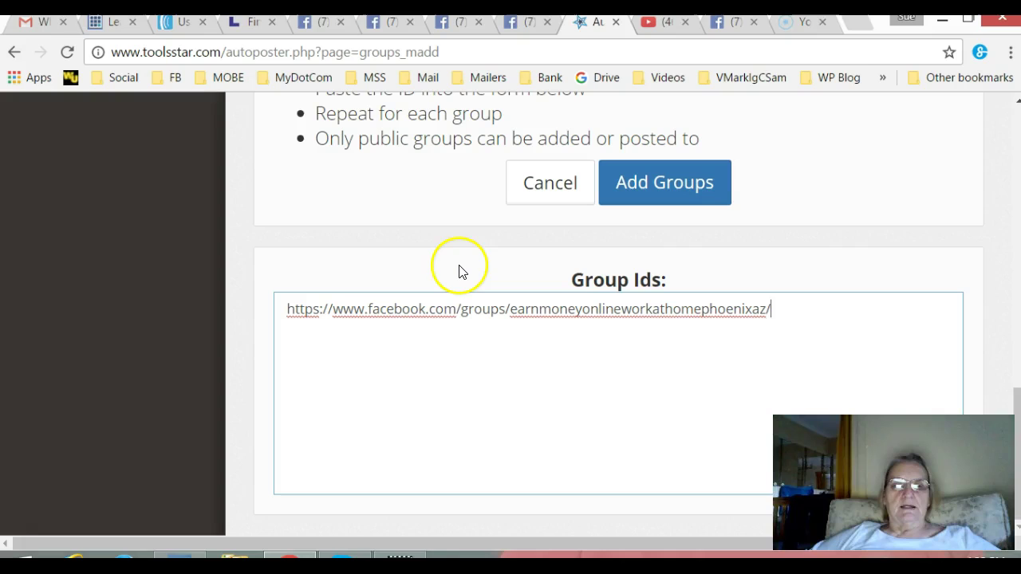
Look up the numeric ID of the Phoenix AZ group on Lookup-ID.com using the copied URL
{"action": "left_click", "coordinate": [249, 24]}
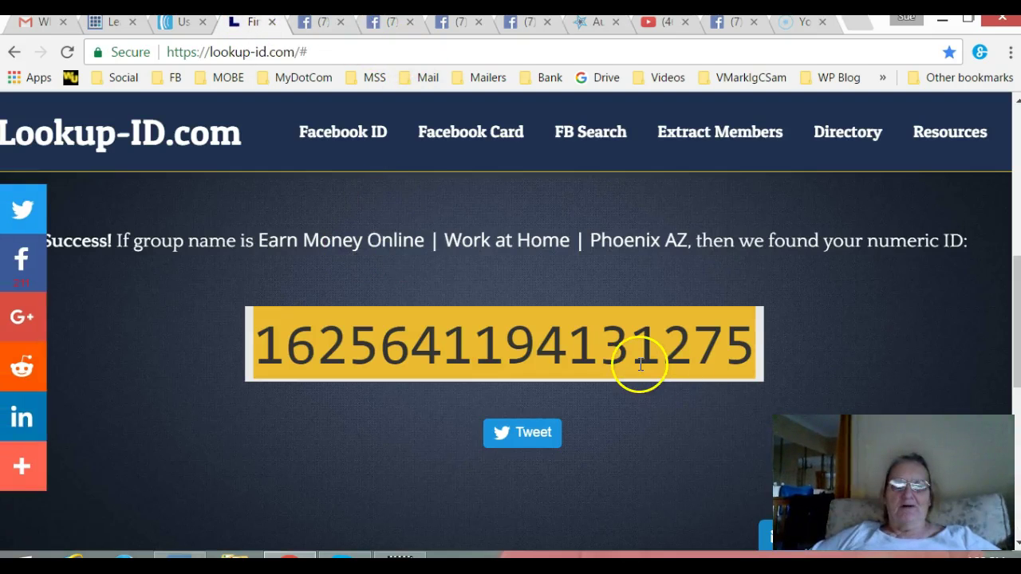
{"action": "scroll", "coordinate": [639, 364], "scroll_direction": "up", "scroll_amount": 6}
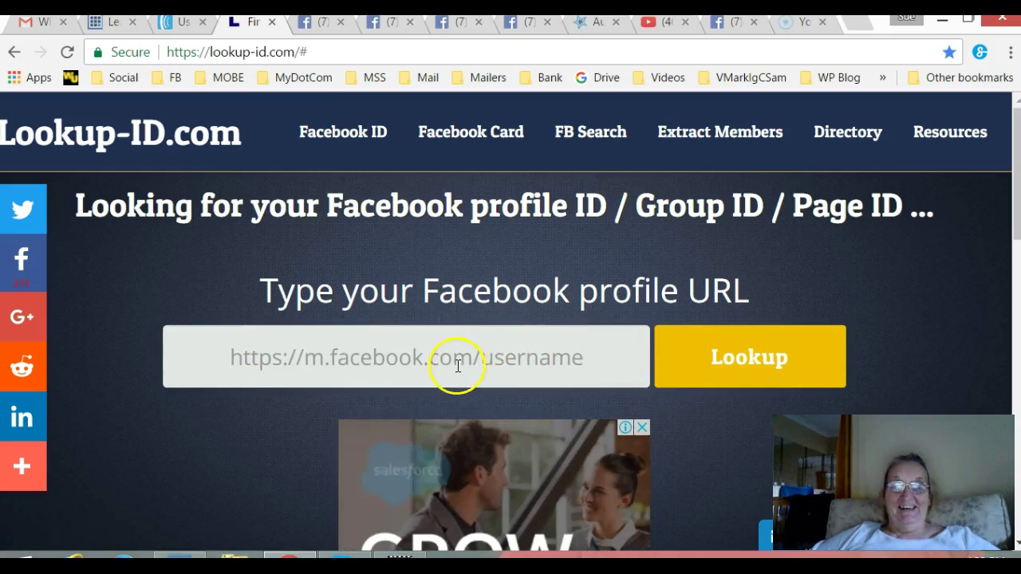
{"action": "left_click", "coordinate": [455, 361]}
{"action": "right_click", "coordinate": [454, 356]}
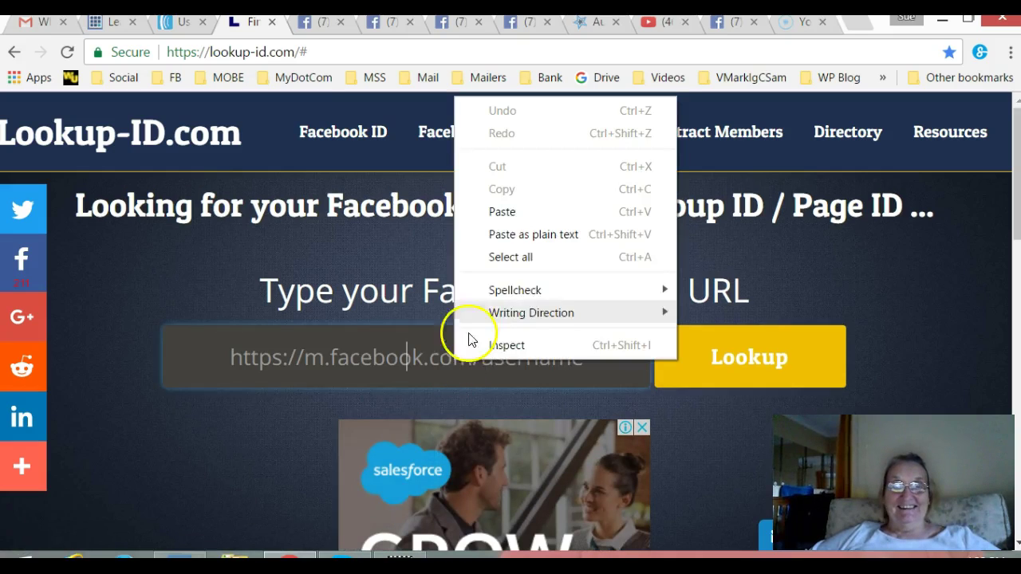
{"action": "left_click", "coordinate": [526, 211]}
{"action": "left_click", "coordinate": [598, 353]}
{"action": "key", "text": "ctrl+v"}
{"action": "left_click", "coordinate": [682, 439]}
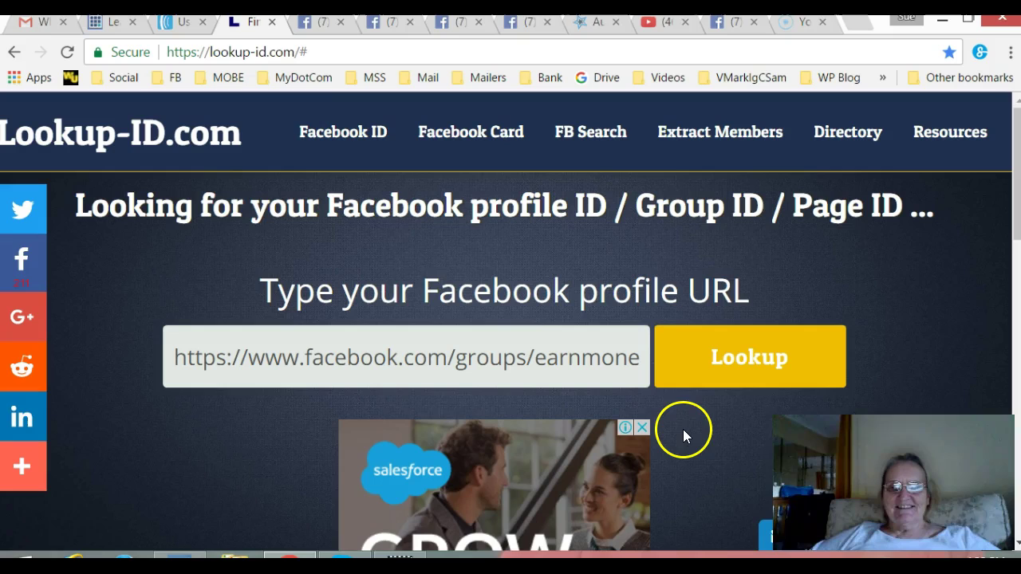
{"action": "left_click", "coordinate": [704, 372]}
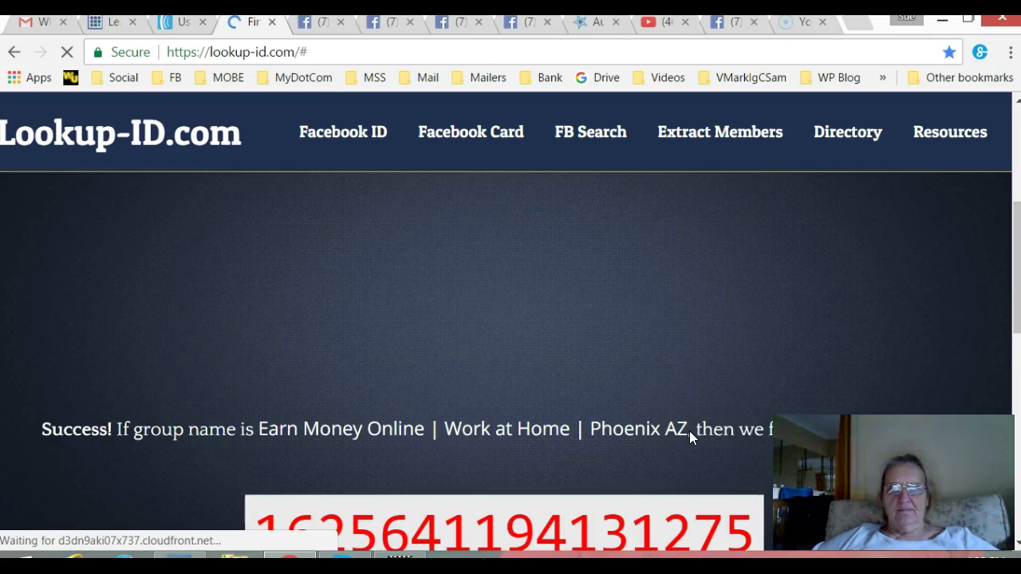
Copy the numeric ID found for the Earn Money Online | Work at Home | Phoenix AZ group
{"action": "left_click", "coordinate": [516, 403]}
{"action": "scroll", "coordinate": [516, 403], "scroll_direction": "down", "scroll_amount": 2}
{"action": "scroll", "coordinate": [523, 367], "scroll_direction": "up", "scroll_amount": 1}
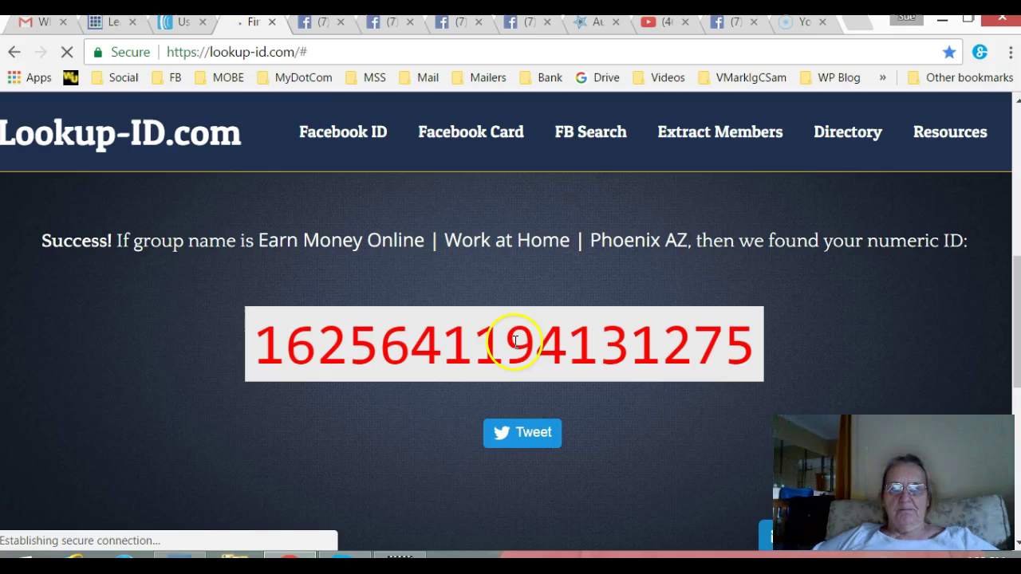
{"action": "double_click", "coordinate": [514, 342]}
{"action": "right_click", "coordinate": [515, 341]}
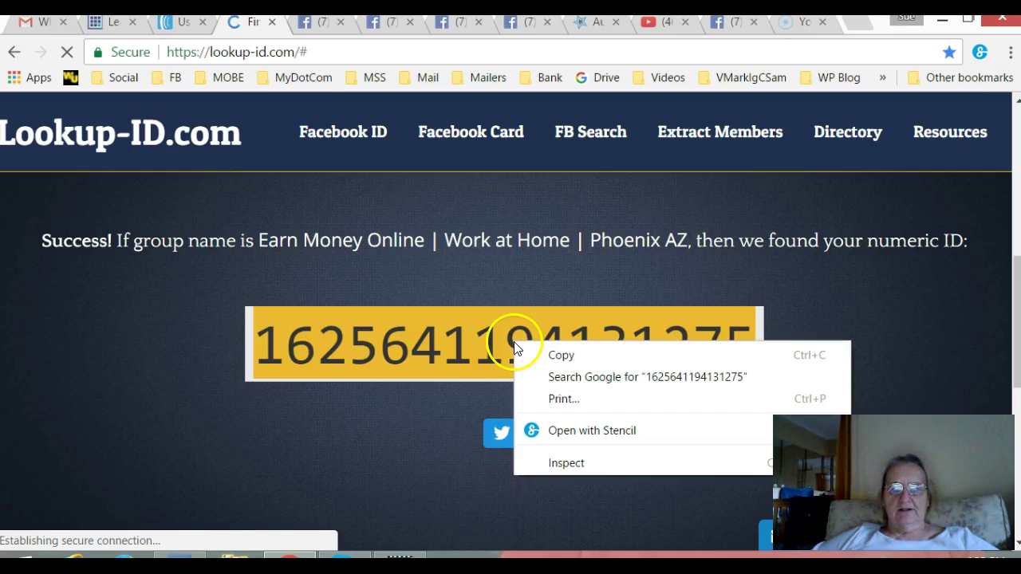
{"action": "left_click", "coordinate": [557, 356]}
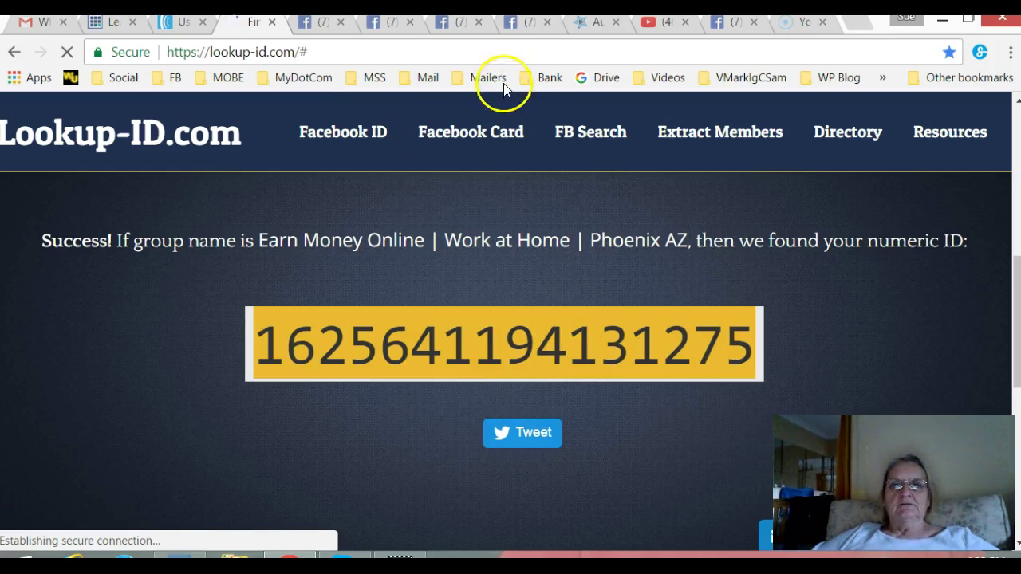
Replace the URL in ToolsStar's Group Ids list with the copied Phoenix AZ group ID and submit it to add the group
{"action": "left_click", "coordinate": [592, 27]}
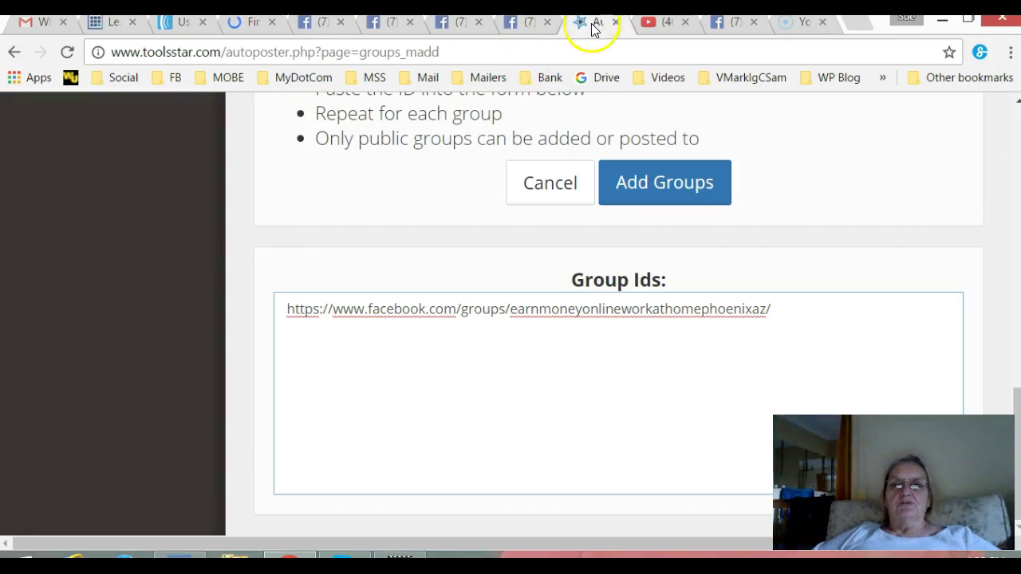
{"action": "left_click_drag", "start_coordinate": [780, 301], "coordinate": [255, 315]}
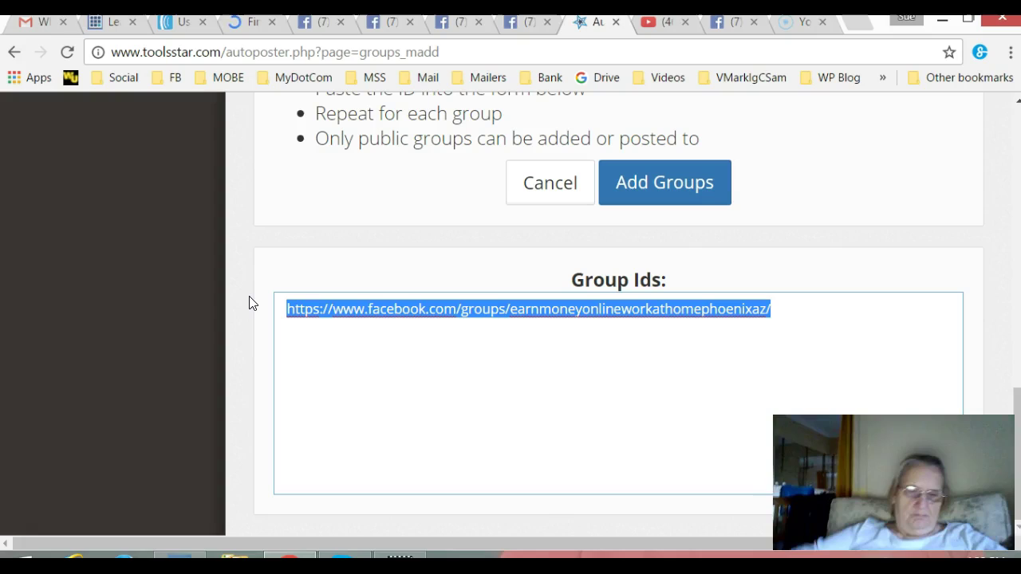
{"action": "key", "text": "ctrl+v"}
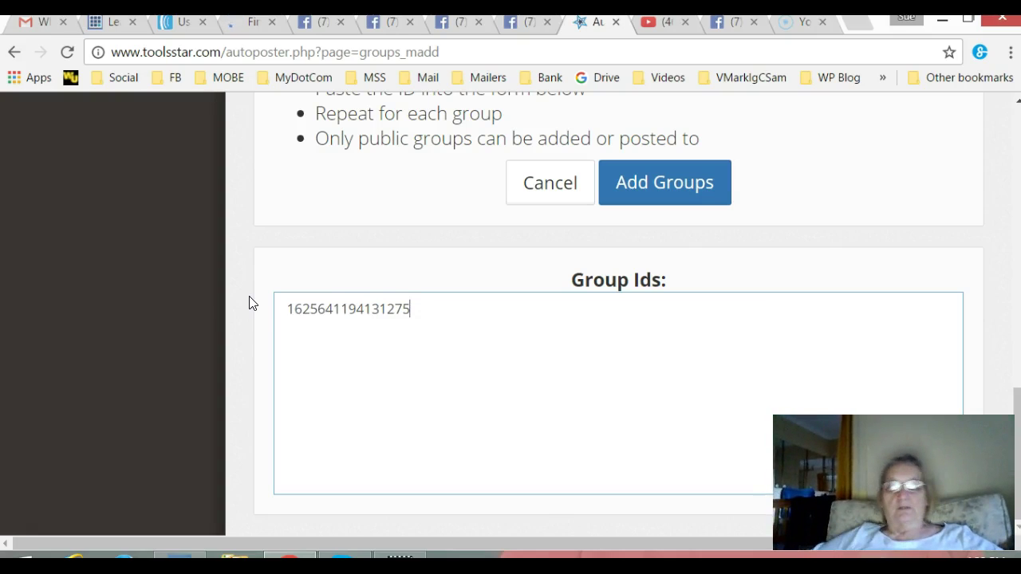
{"action": "left_click", "coordinate": [447, 305]}
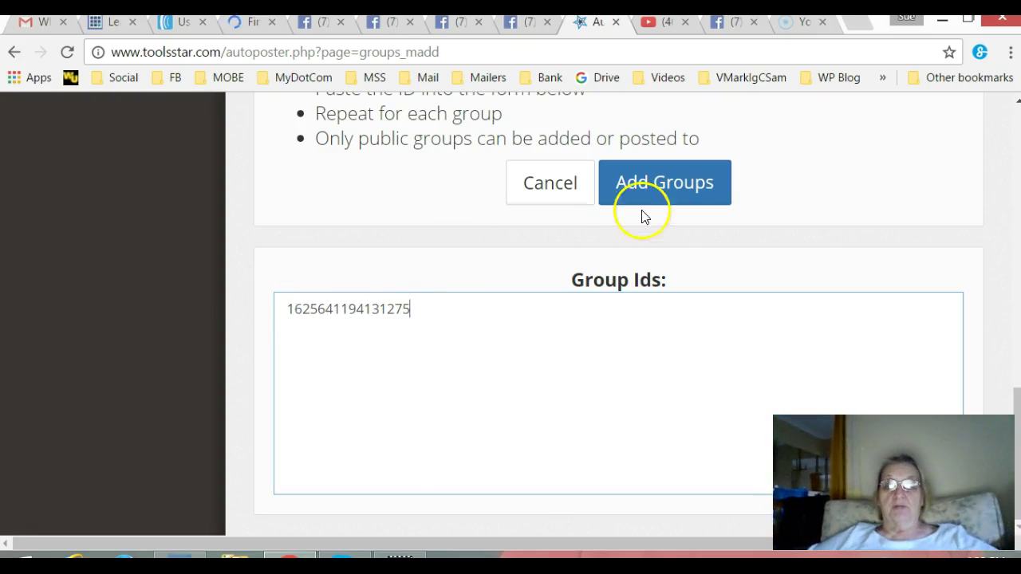
{"action": "left_click", "coordinate": [662, 186]}
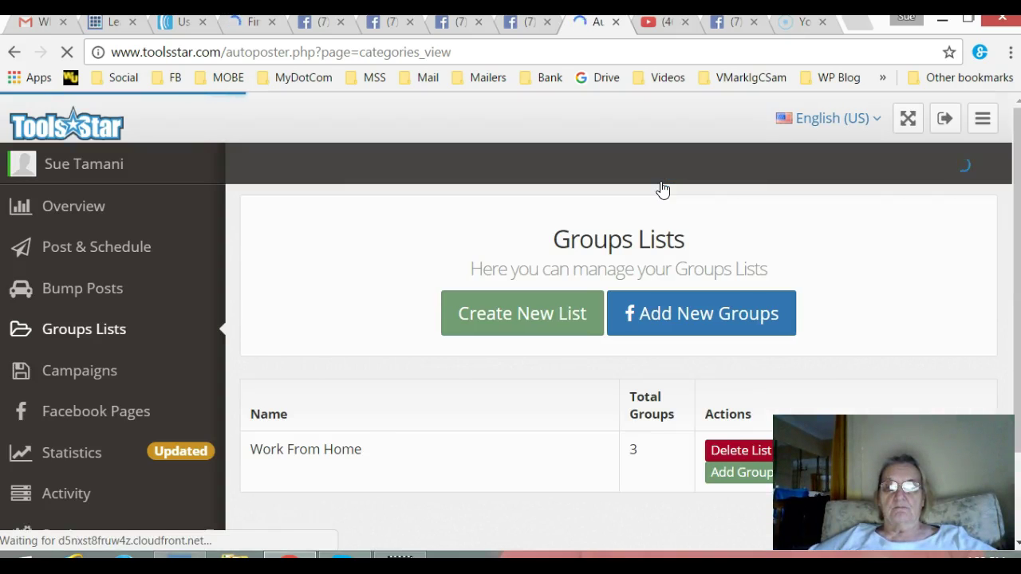
{"action": "left_click", "coordinate": [709, 214]}
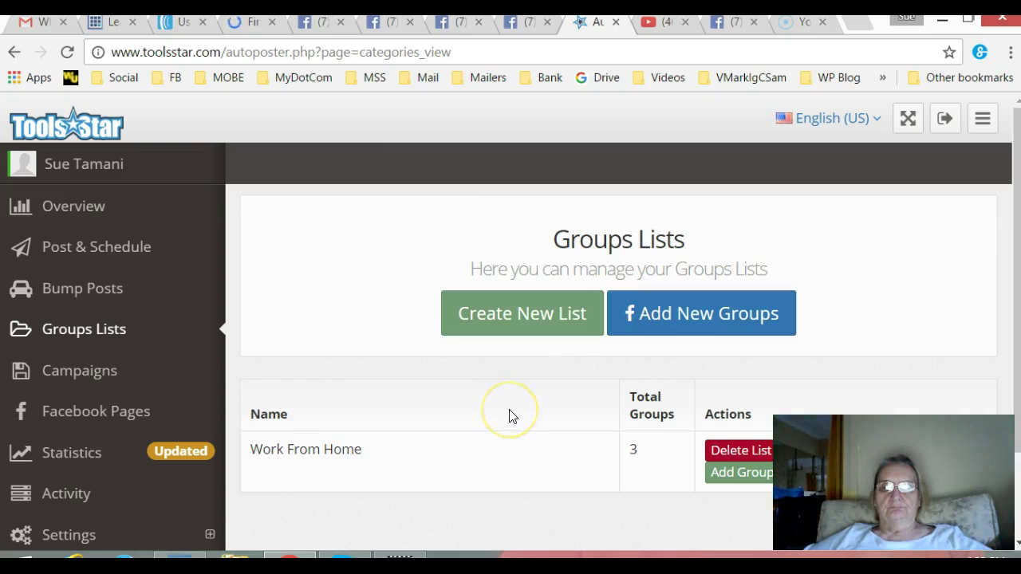
Open the page for adding groups to the Work From Home list and review the available groups
{"action": "scroll", "coordinate": [510, 416], "scroll_direction": "down", "scroll_amount": 2}
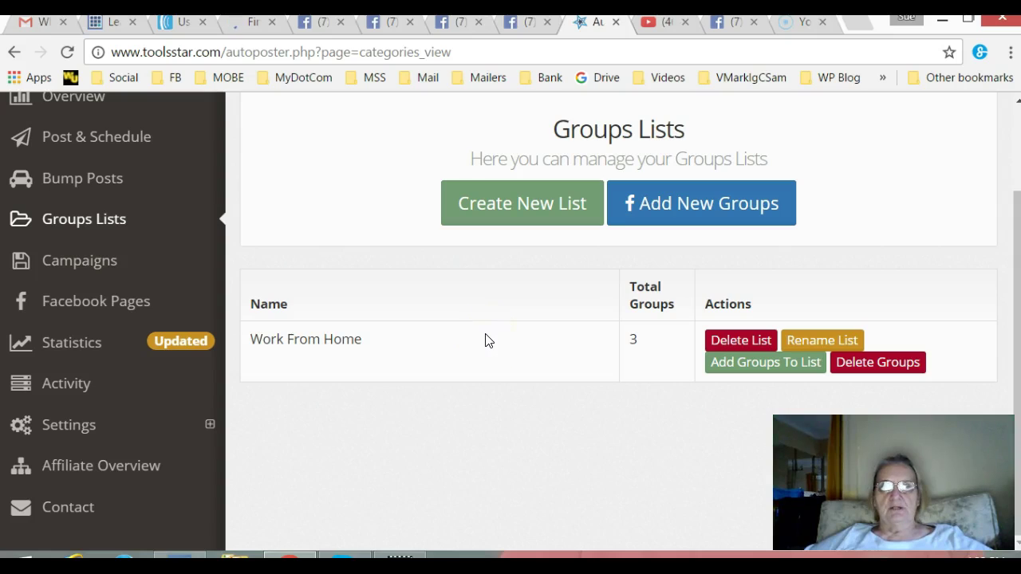
{"action": "left_click", "coordinate": [722, 365]}
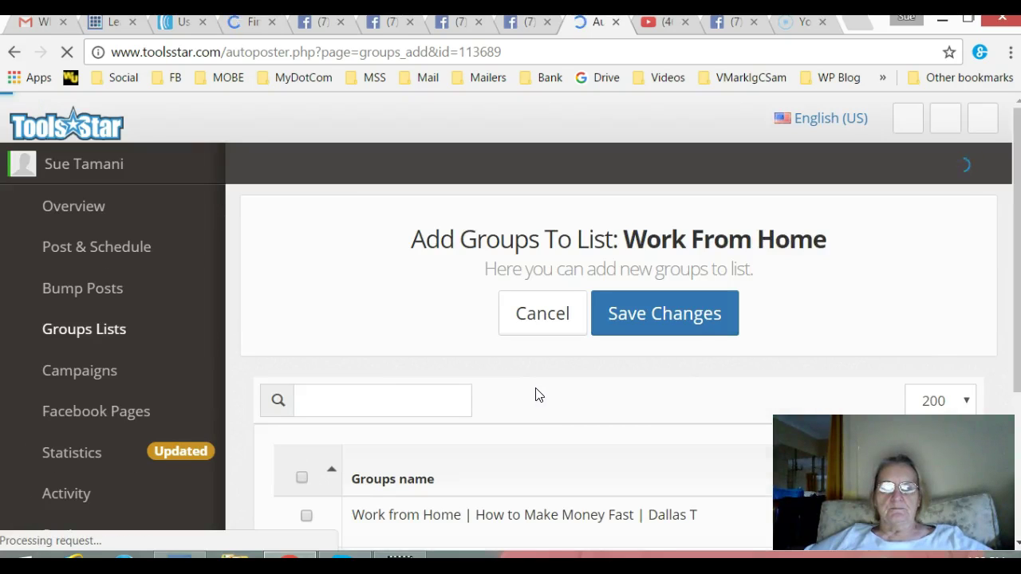
{"action": "scroll", "coordinate": [536, 394], "scroll_direction": "down", "scroll_amount": 3}
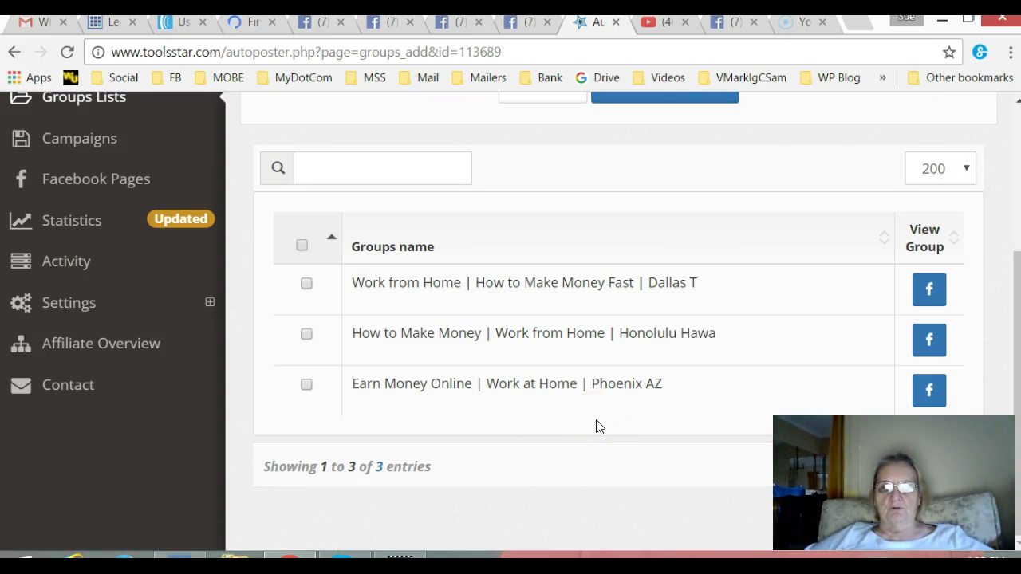
{"action": "scroll", "coordinate": [643, 135], "scroll_direction": "up", "scroll_amount": 2}
{"action": "scroll", "coordinate": [653, 335], "scroll_direction": "down", "scroll_amount": 1}
{"action": "scroll", "coordinate": [652, 335], "scroll_direction": "down", "scroll_amount": 2}
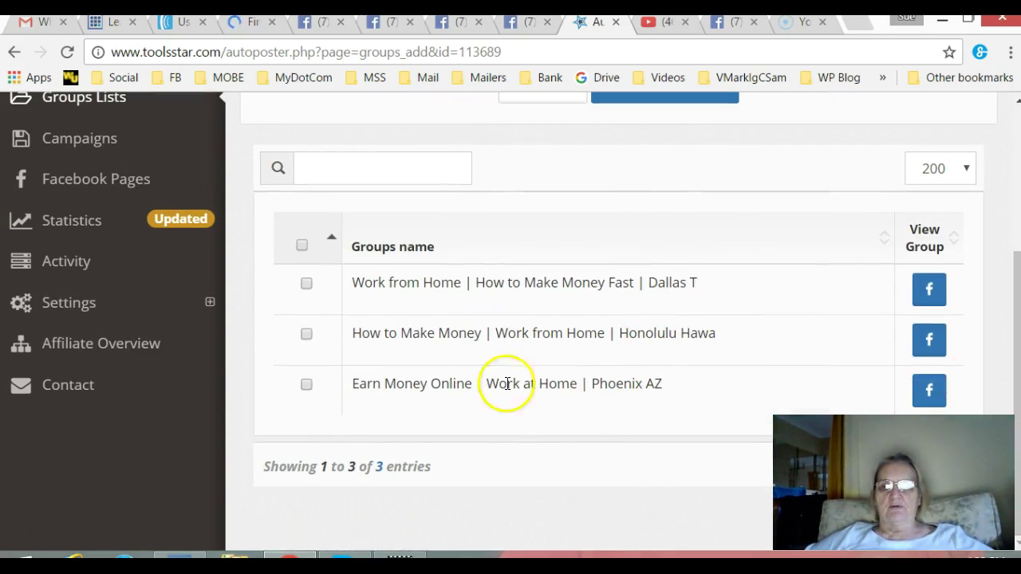
Select the Dallas, Honolulu and Phoenix AZ groups and save them to the Work From Home list
{"action": "left_click", "coordinate": [308, 285]}
{"action": "left_click", "coordinate": [306, 335]}
{"action": "left_click", "coordinate": [306, 385]}
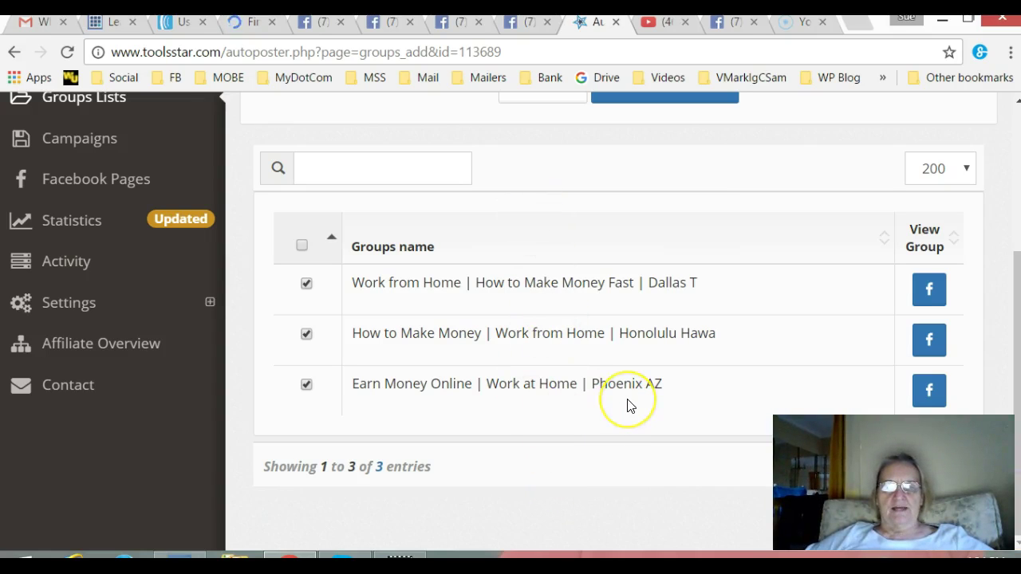
{"action": "scroll", "coordinate": [628, 405], "scroll_direction": "up", "scroll_amount": 3}
{"action": "scroll", "coordinate": [628, 406], "scroll_direction": "down", "scroll_amount": 1}
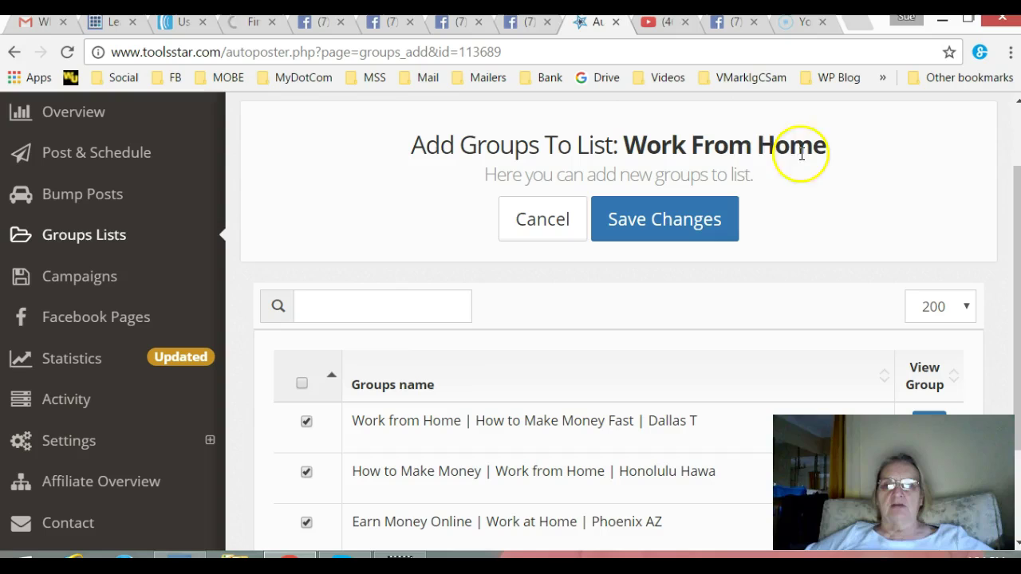
{"action": "left_click", "coordinate": [654, 228]}
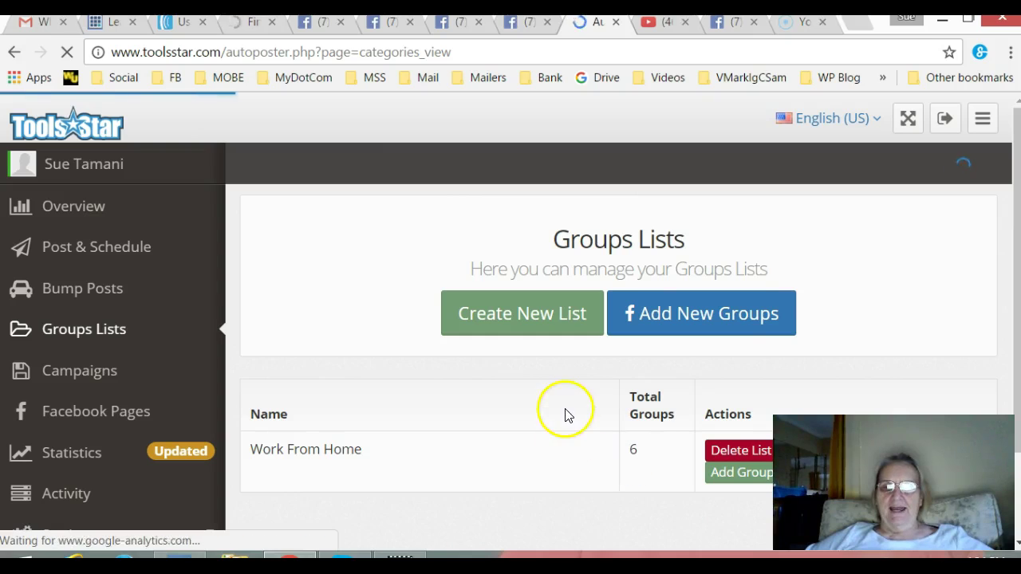
Check the Work From Home list's group total on the Groups Lists page after saving
{"action": "scroll", "coordinate": [566, 410], "scroll_direction": "down", "scroll_amount": 1}
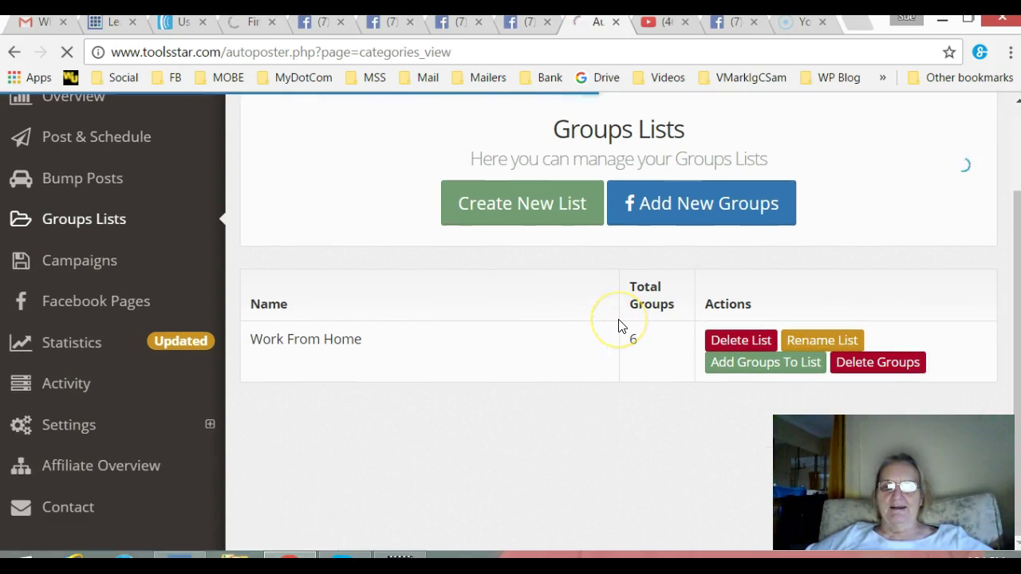
{"action": "left_click_drag", "start_coordinate": [636, 344], "coordinate": [656, 370]}
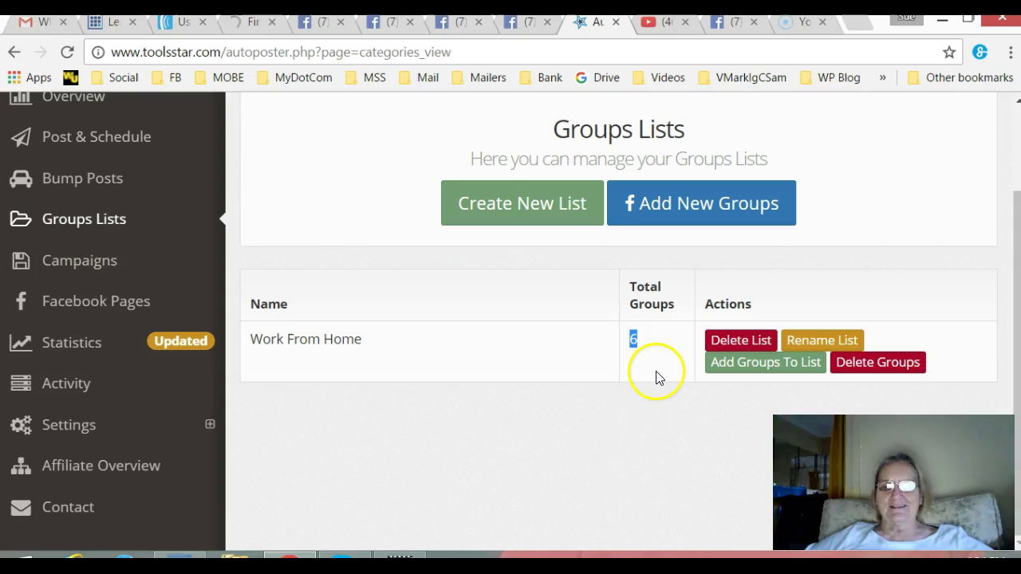
{"action": "left_click", "coordinate": [632, 443]}
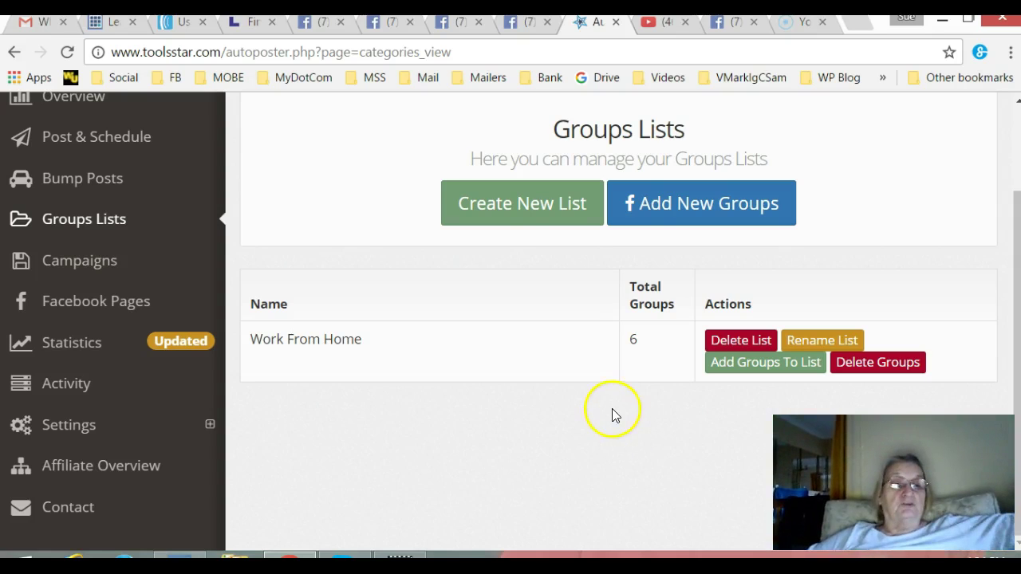
Bump the Work From Home | Business Opportunities | MLM group post with the comment "." and close the confirmation
{"action": "scroll", "coordinate": [292, 345], "scroll_direction": "up", "scroll_amount": 2}
{"action": "left_click", "coordinate": [111, 271]}
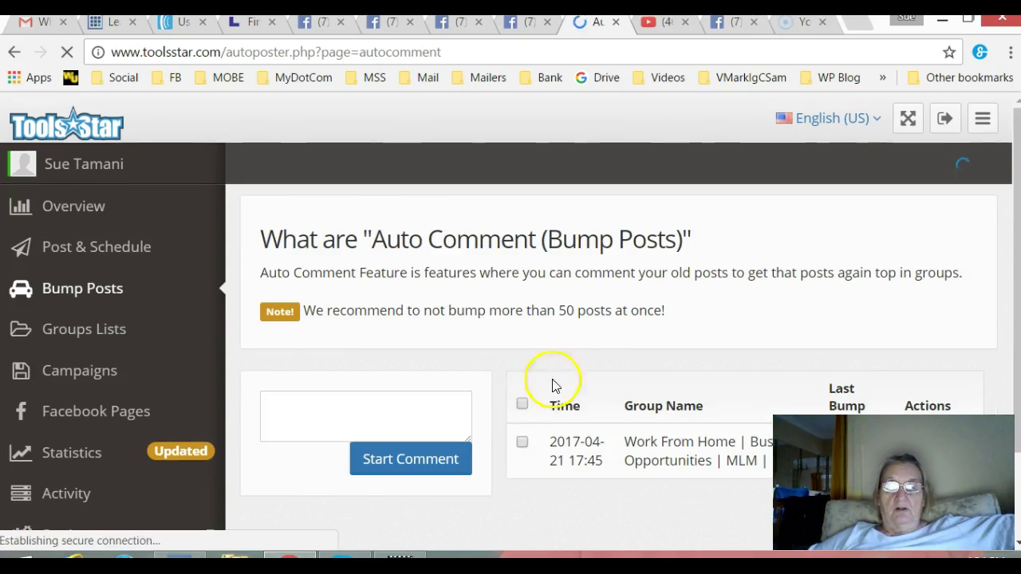
{"action": "scroll", "coordinate": [611, 481], "scroll_direction": "down", "scroll_amount": 1}
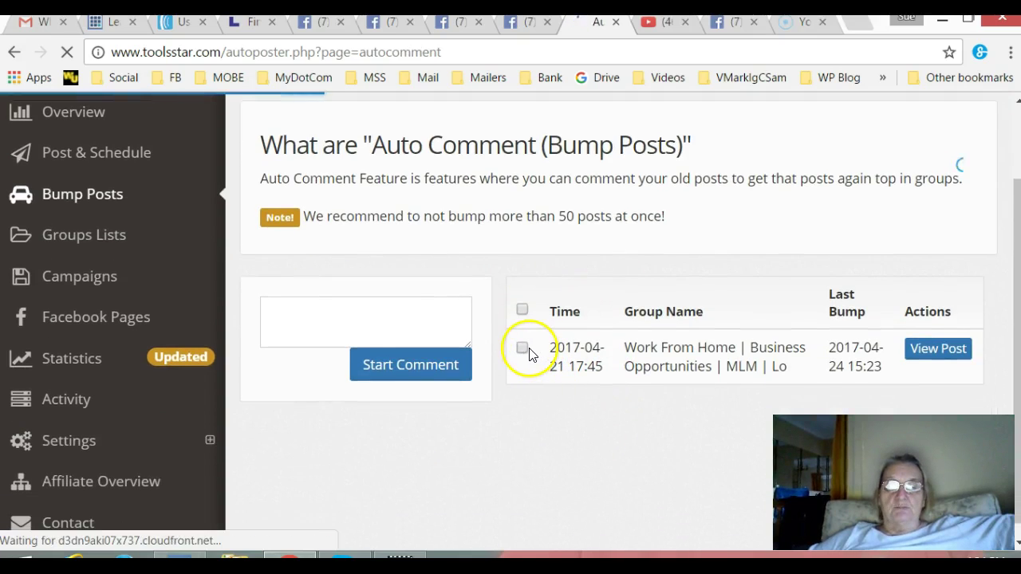
{"action": "left_click", "coordinate": [522, 347]}
{"action": "left_click", "coordinate": [392, 323]}
{"action": "type", "text": "."}
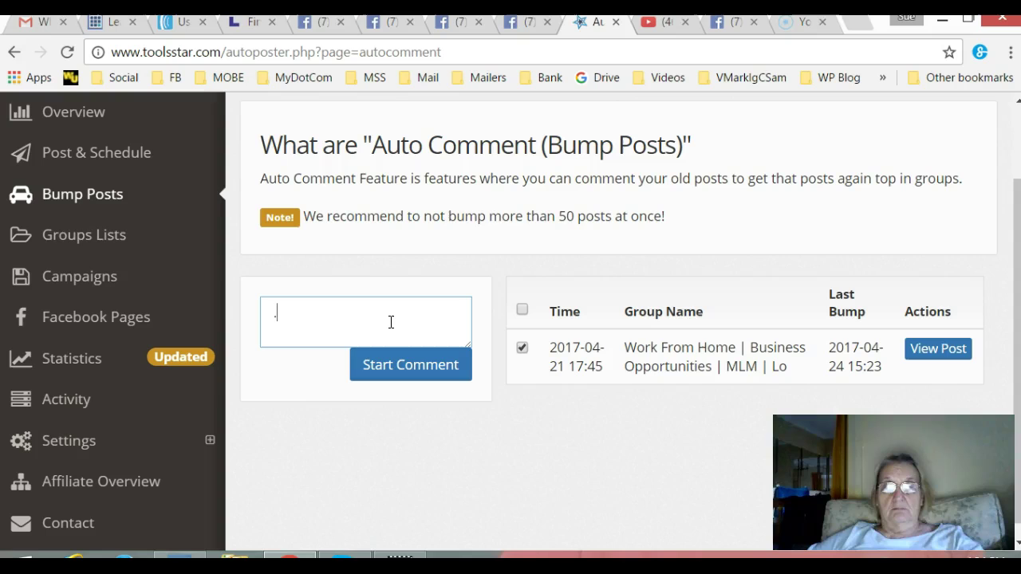
{"action": "left_click", "coordinate": [401, 367]}
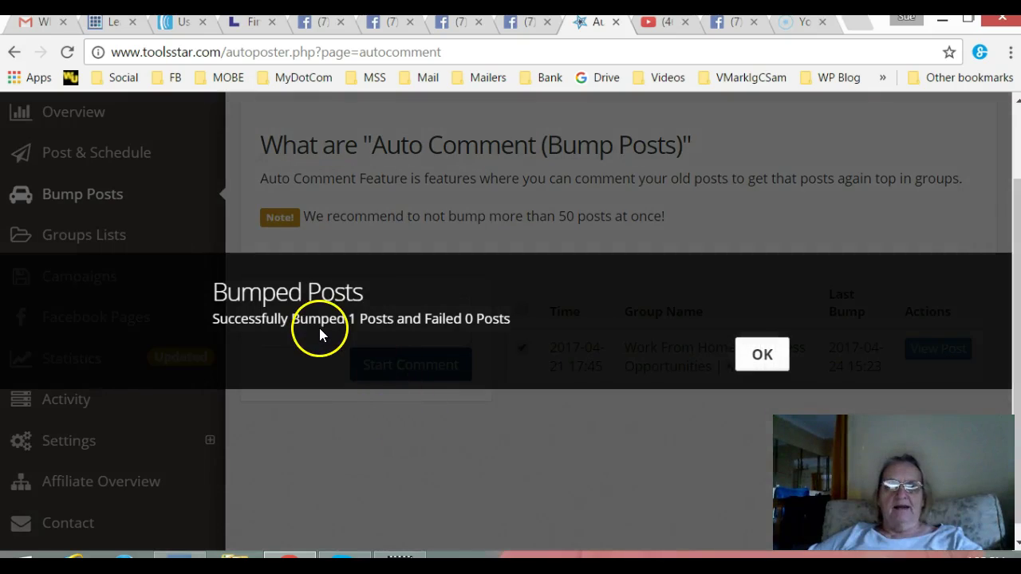
{"action": "left_click", "coordinate": [760, 357]}
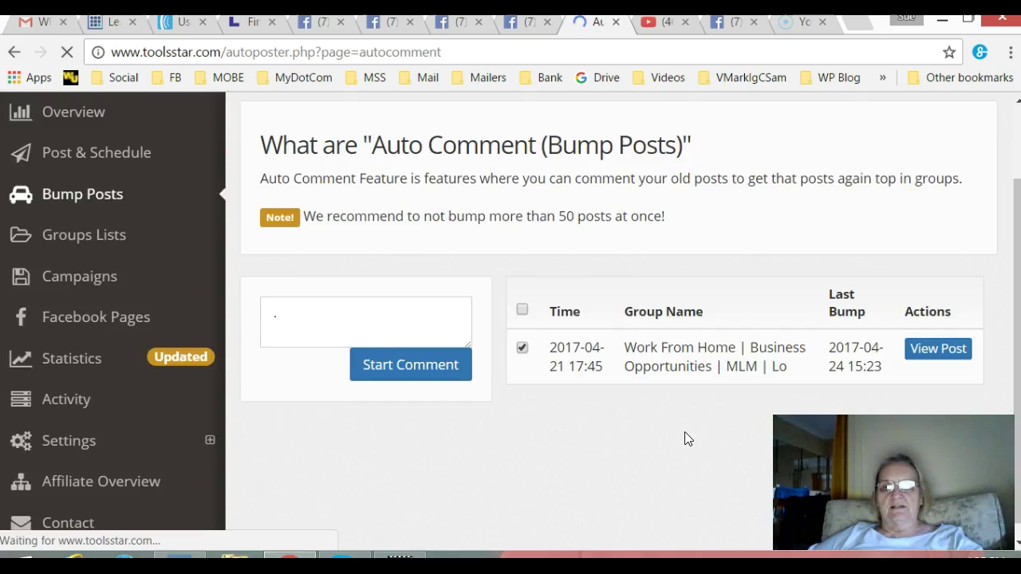